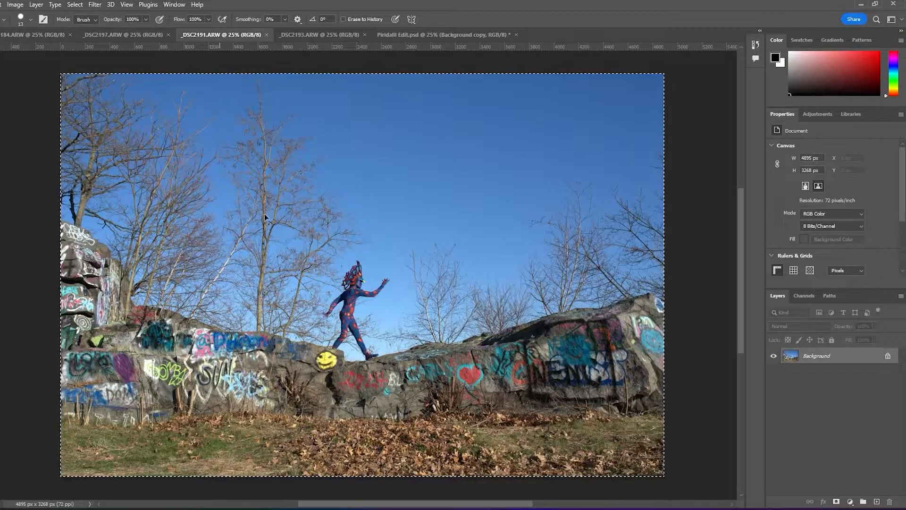
- Switch to the Piridalil Edit.psd document and paste the copied photo in as a new layer
left_click(468, 36)
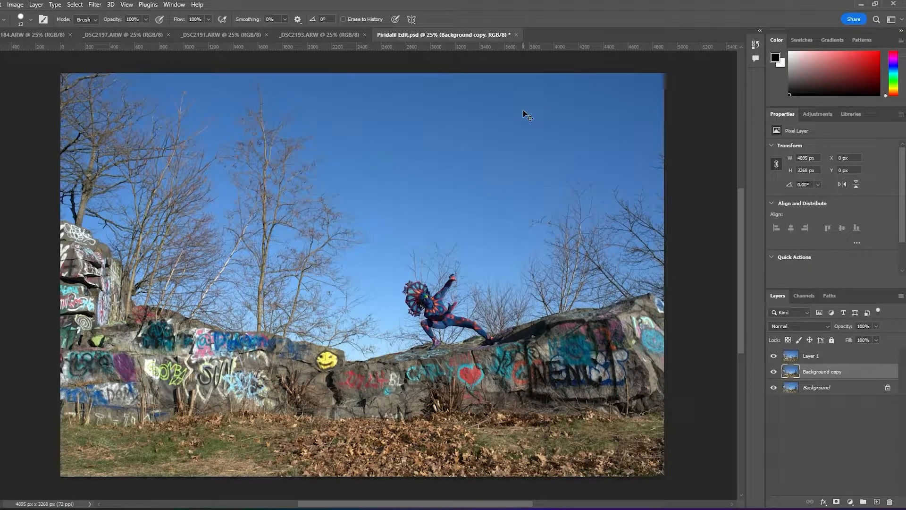
key("ctrl+v")
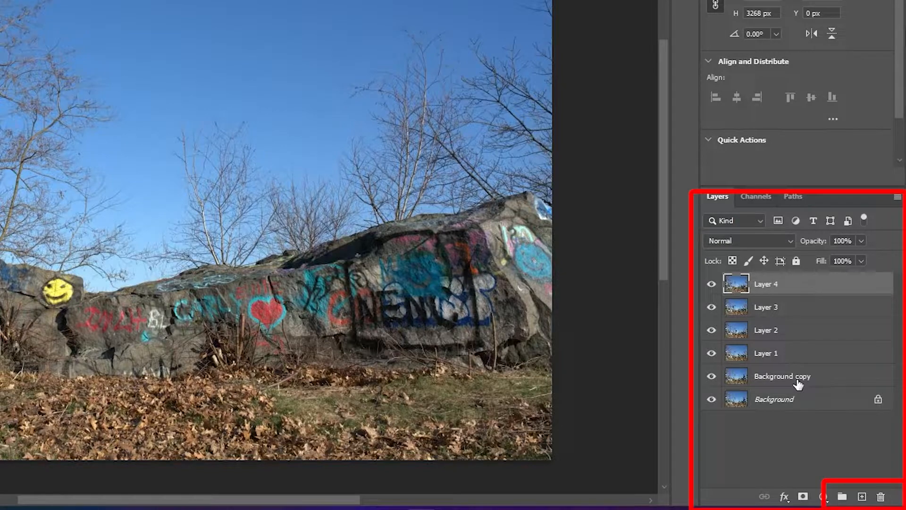
- Duplicate the layers from Layer 4 down to Background copy and group the duplicates
left_click(832, 423, "shift")
left_click_drag(797, 385, 862, 498)
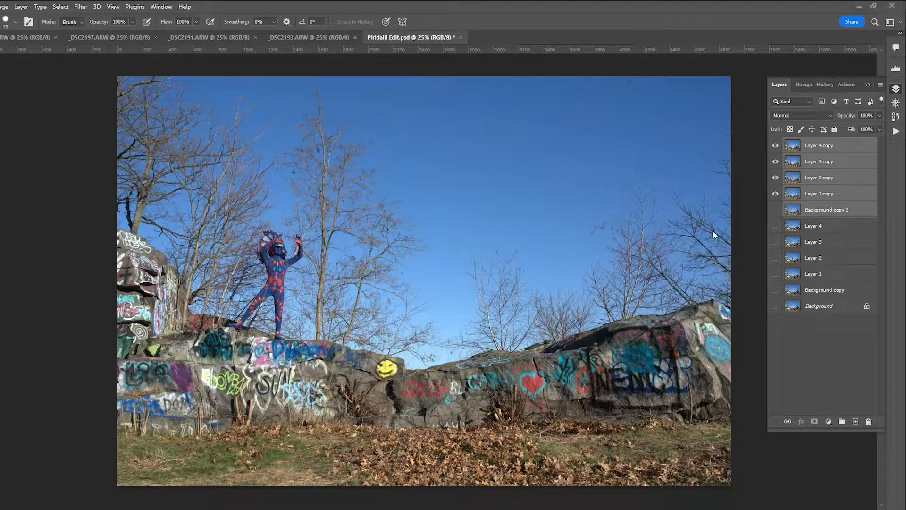
key("ctrl+g")
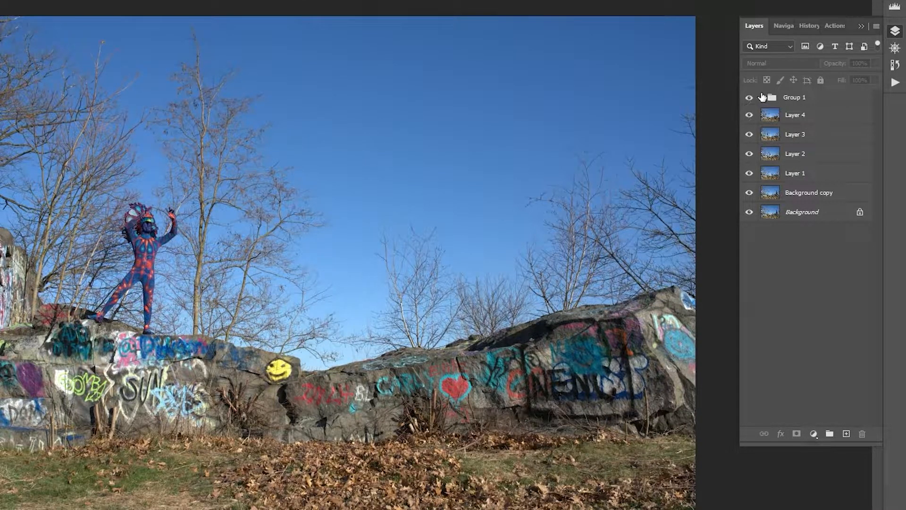
- Expand Group 1 and hide the original layers from Layer 4 down to Background
left_click(762, 97)
left_click(800, 212)
left_click(820, 310, "shift")
key("ctrl+comma")
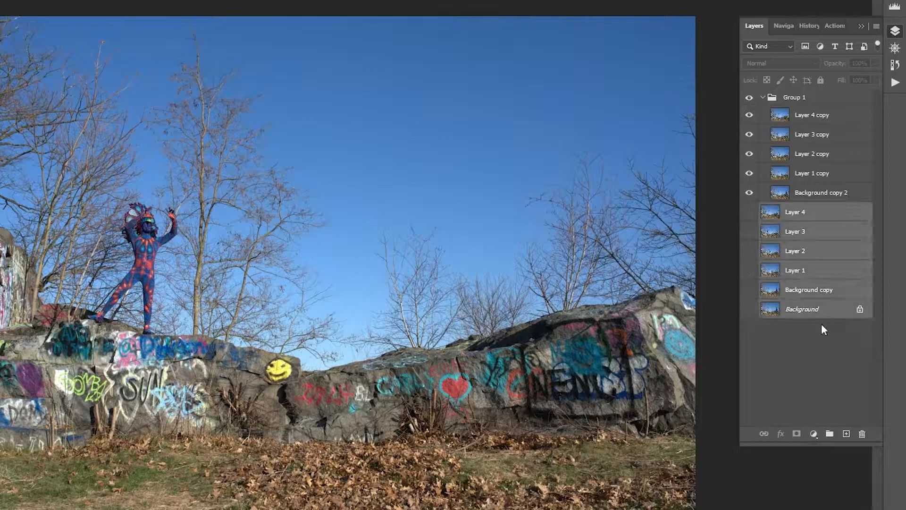
- Group the original layers from Background copy up to Layer 4, leaving the locked Background outside
left_click(846, 290)
left_click(834, 216, "shift")
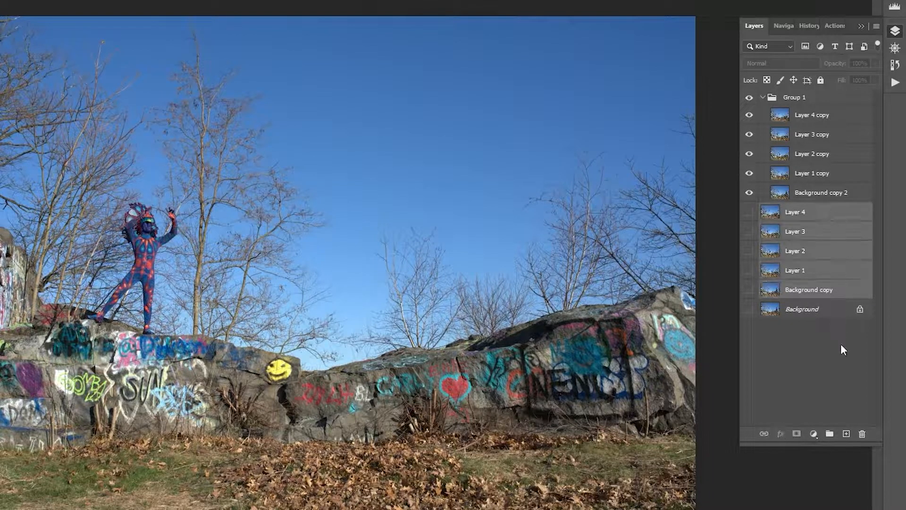
left_click(829, 435)
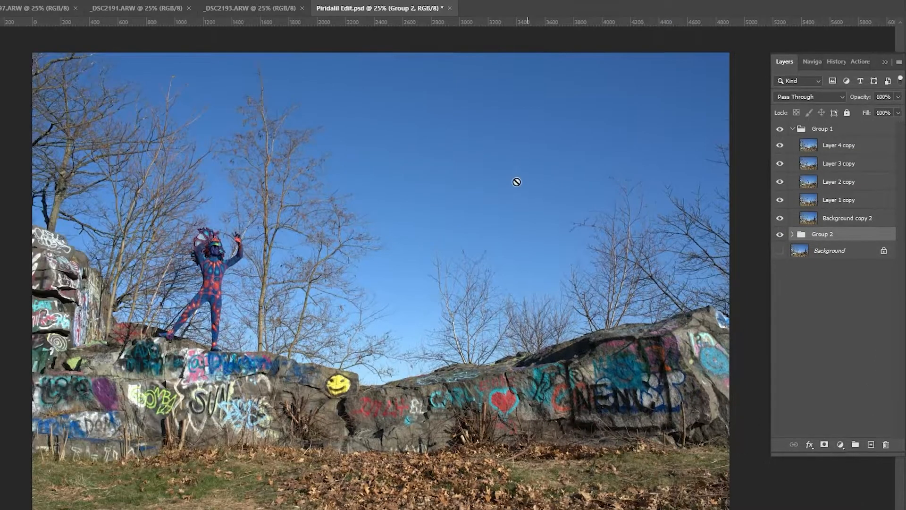
- Set the blend mode of Layer 4 copy to Overlay
left_click(838, 145)
left_click(810, 97)
left_click(788, 233)
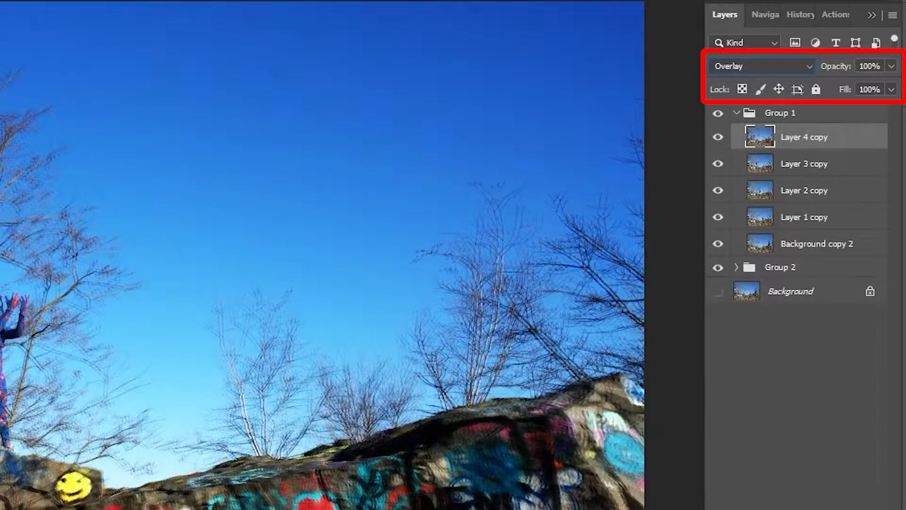
- Free Transform Layer 4 copy and nudge it sideways and upward to align it with the photos beneath
key("ctrl+t")
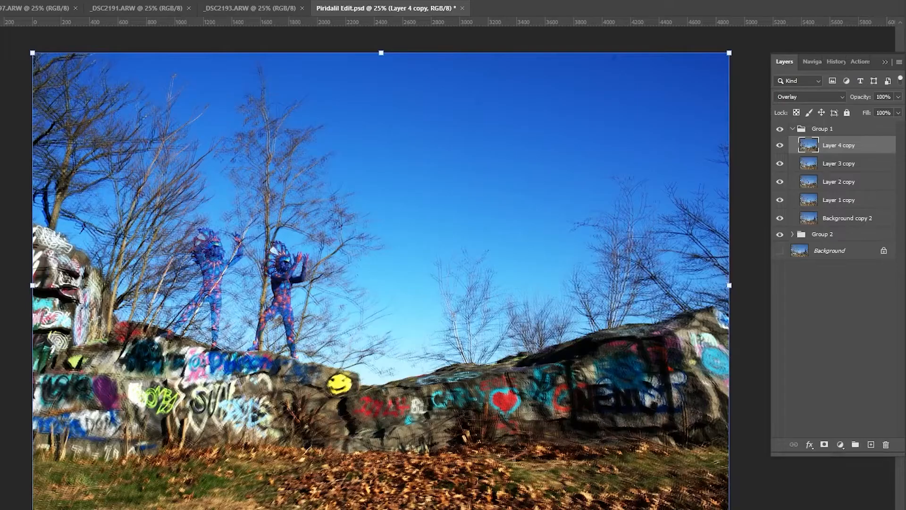
key("shift+Right")
key("shift+Right")
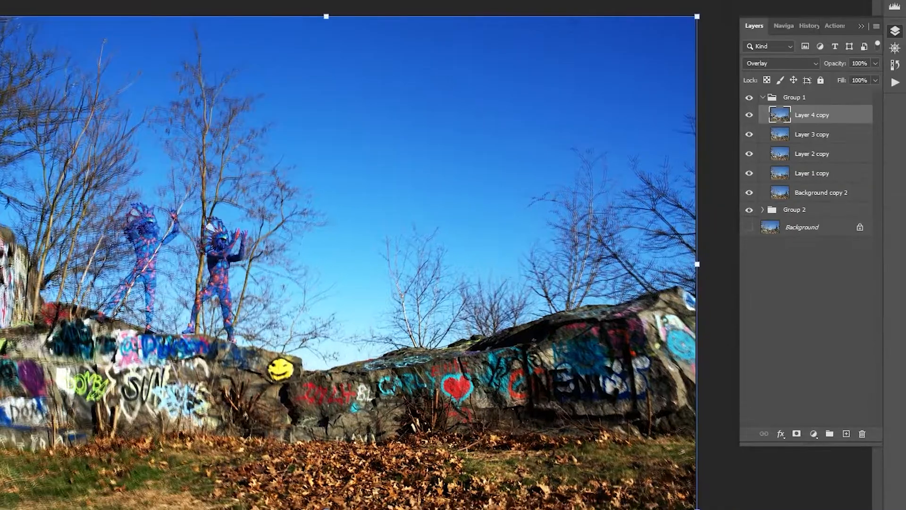
key("shift+Right")
key("shift+Right")
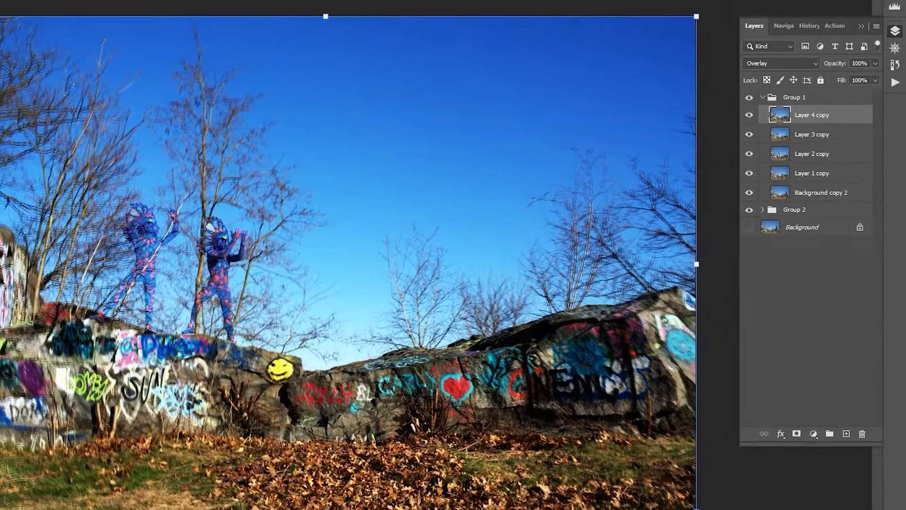
key("Left")
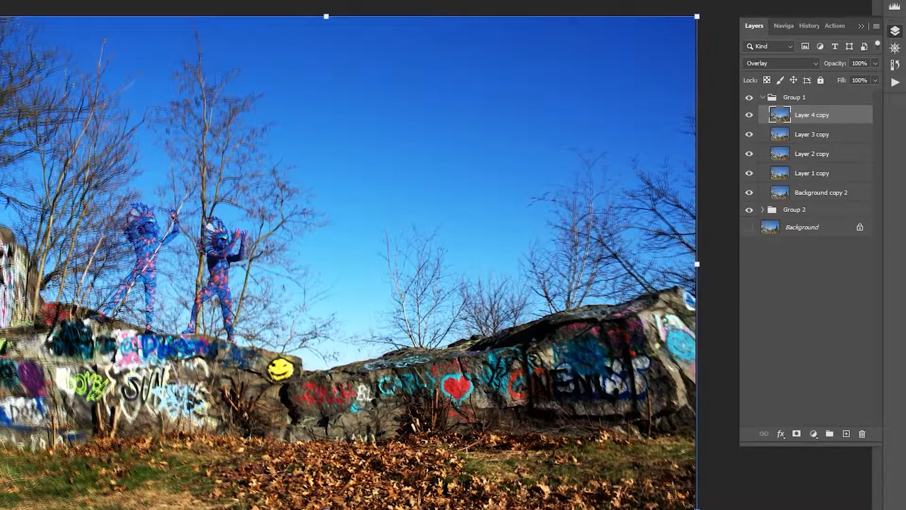
key("Up")
key("Up")
key("Up")
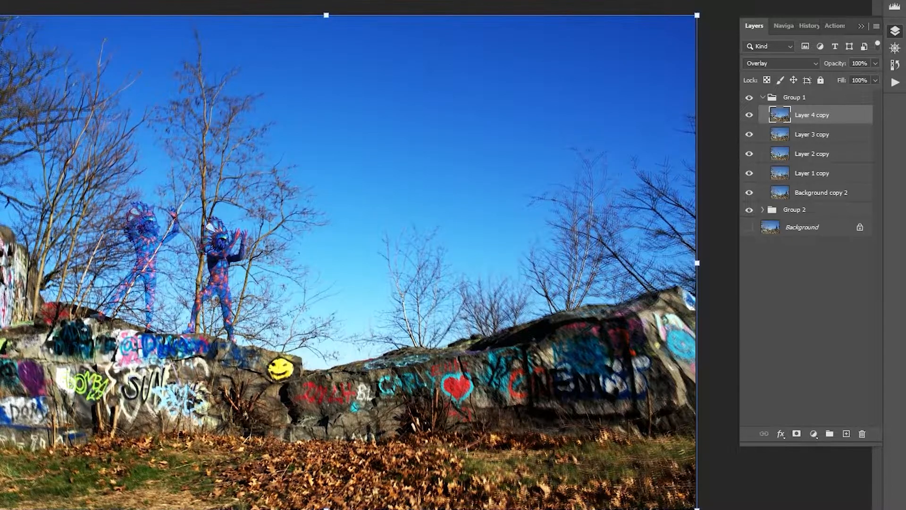
key("Up")
key("Up")
key("Up")
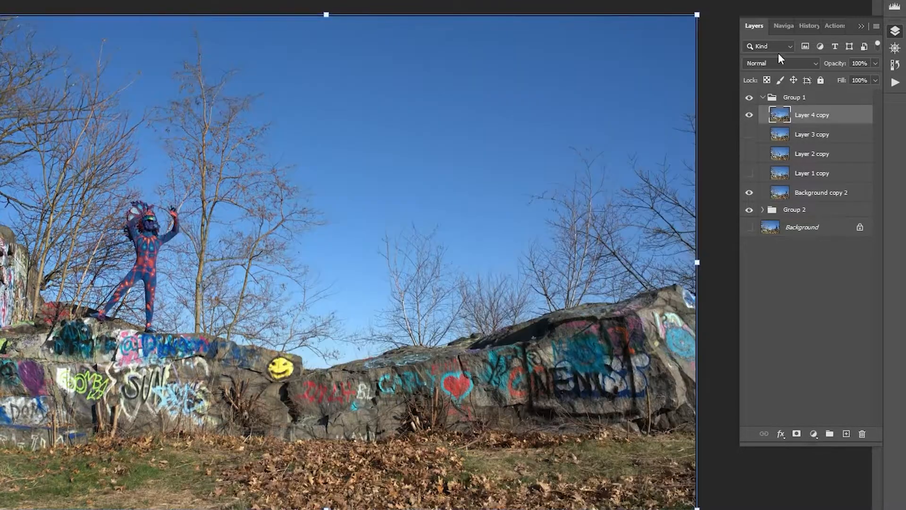
- Set Layer 4 copy's blend mode to Overlay and select the Background copy 2 layer
left_click(780, 64)
left_click(779, 202)
left_click(814, 195)
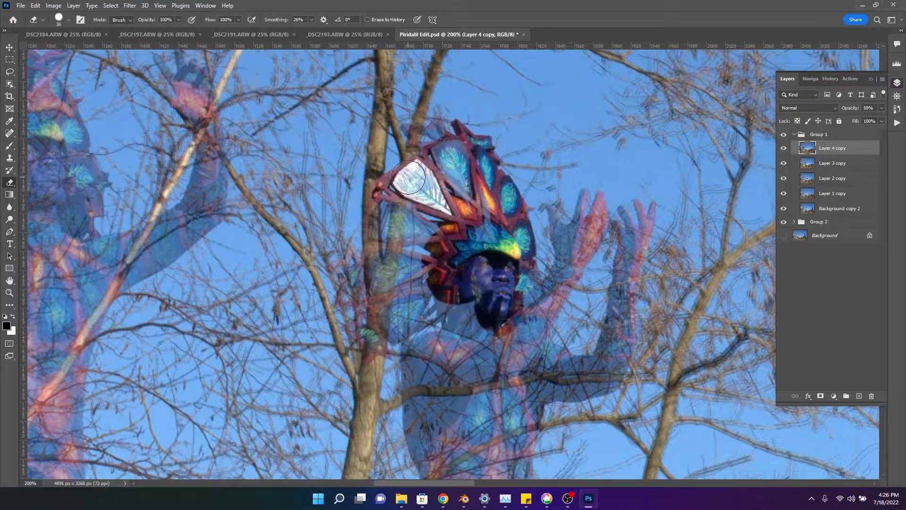
- Erase Layer 4 copy over the right figure's headdress and face, refining the headdress edge with a 17 px eraser
mouse_move(447, 170)
left_mouse_down()
mouse_move(469, 226)
mouse_move(472, 205)
mouse_move(491, 223)
mouse_move(492, 235)
mouse_move(462, 259)
mouse_move(488, 261)
mouse_move(480, 308)
mouse_move(384, 256)
mouse_move(456, 314)
mouse_move(521, 270)
left_mouse_up()
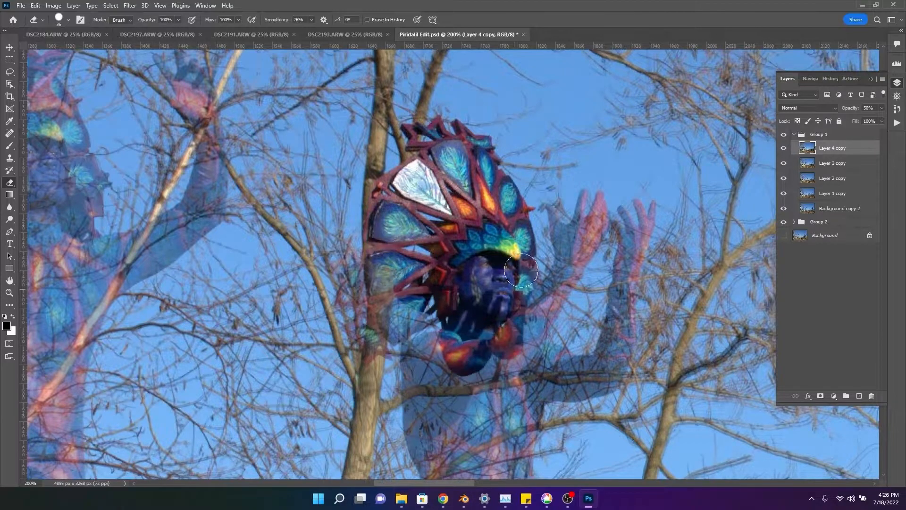
right_click(363, 272)
left_click_drag(427, 286, 421, 285)
left_click_drag(372, 257, 376, 287)
key("ctrl+minus")
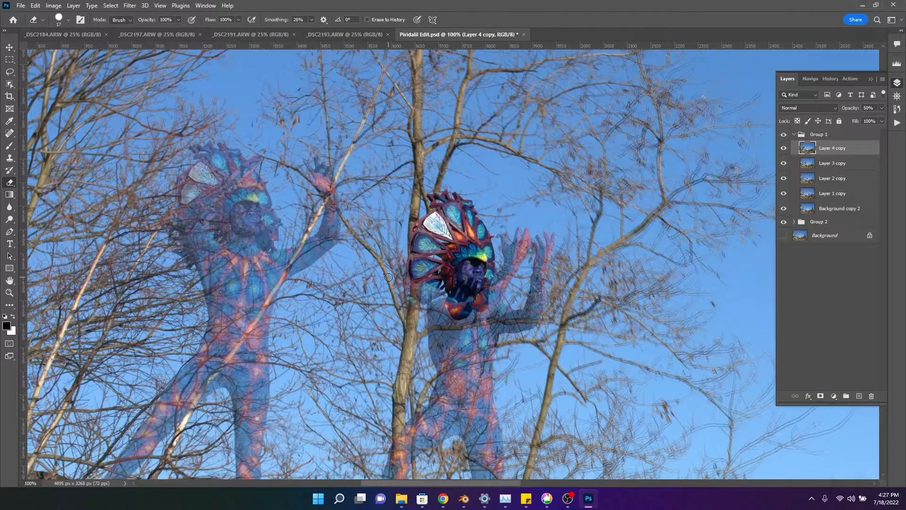
key("ctrl+plus")
key("ctrl+plus")
mouse_move(332, 342)
left_mouse_down()
mouse_move(440, 324)
mouse_move(349, 374)
mouse_move(272, 350)
left_mouse_up()
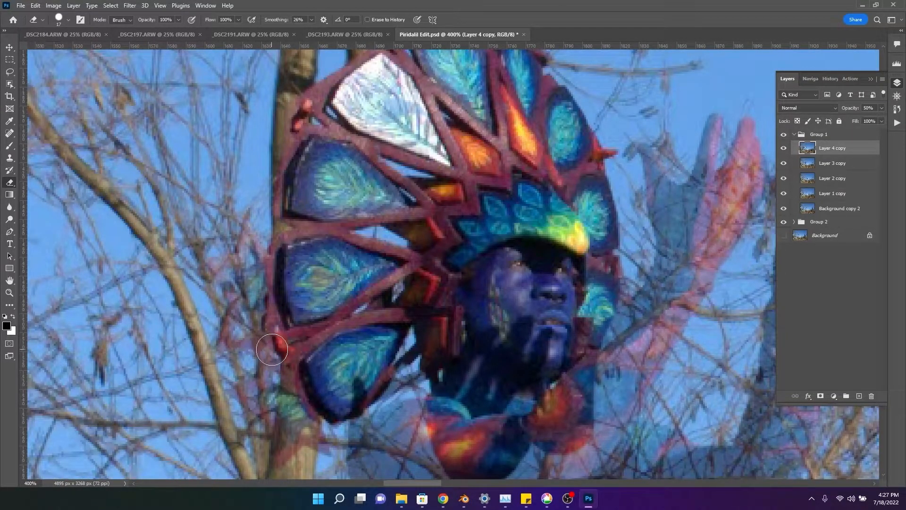
- Erase Layer 4 copy over the headdress's outer spikes and the right figure's near raised hand and arm
right_click(331, 313)
left_click(410, 357)
left_click_drag(250, 231, 229, 347)
scroll(472, 283, "down", 1)
mouse_move(630, 288)
left_mouse_down()
mouse_move(752, 111)
mouse_move(708, 259)
mouse_move(660, 319)
left_mouse_up()
scroll(589, 329, "down", 3)
mouse_move(588, 329)
left_mouse_down()
mouse_move(528, 362)
mouse_move(406, 357)
left_mouse_up()
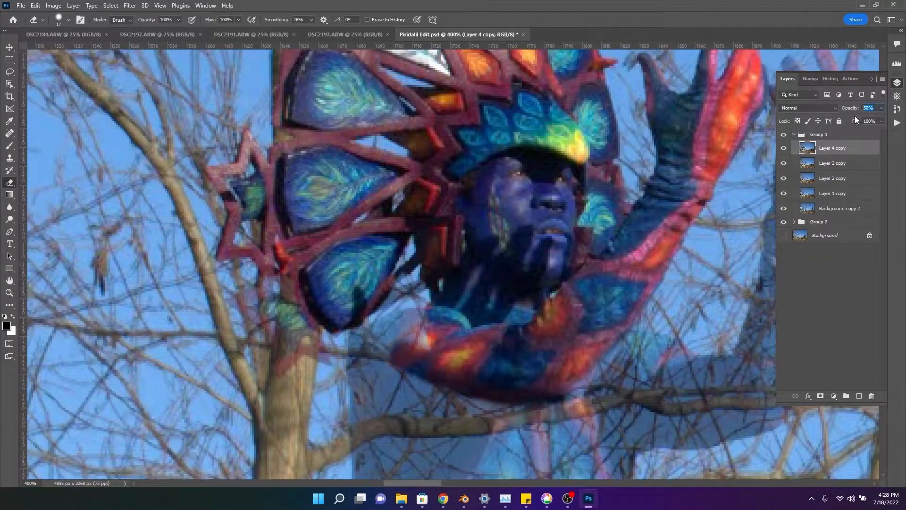
- Set Layer 4 copy's opacity to 25% and erase over the lower headdress star, the shoulder and the torso's outer edge
left_click_drag(855, 109, 843, 109)
scroll(352, 259, "down", 2)
mouse_move(248, 212)
left_mouse_down()
mouse_move(313, 278)
mouse_move(264, 144)
mouse_move(231, 85)
mouse_move(239, 101)
left_mouse_up()
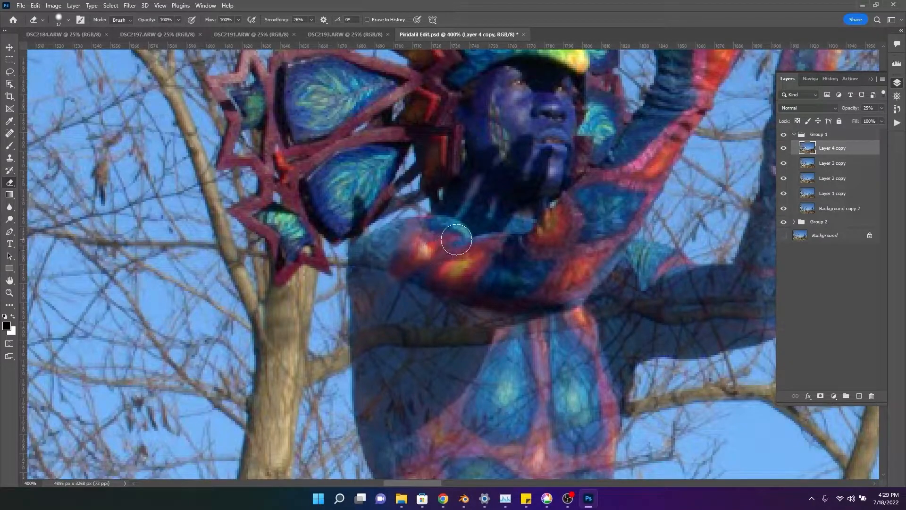
mouse_move(382, 234)
left_mouse_down()
mouse_move(360, 264)
mouse_move(355, 409)
mouse_move(382, 474)
mouse_move(367, 425)
mouse_move(357, 266)
left_mouse_up()
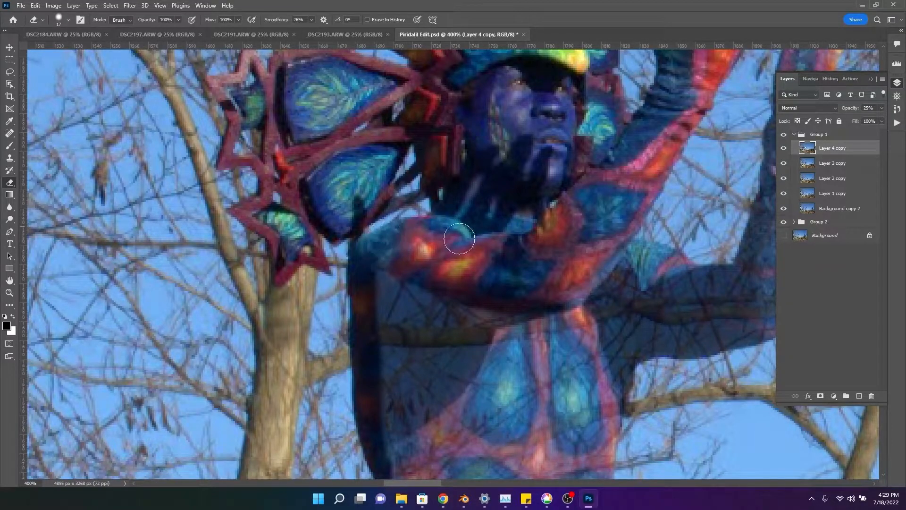
- Enlarge the eraser to 94 px and erase Layer 4 copy over the right figure's chest
right_click(487, 302)
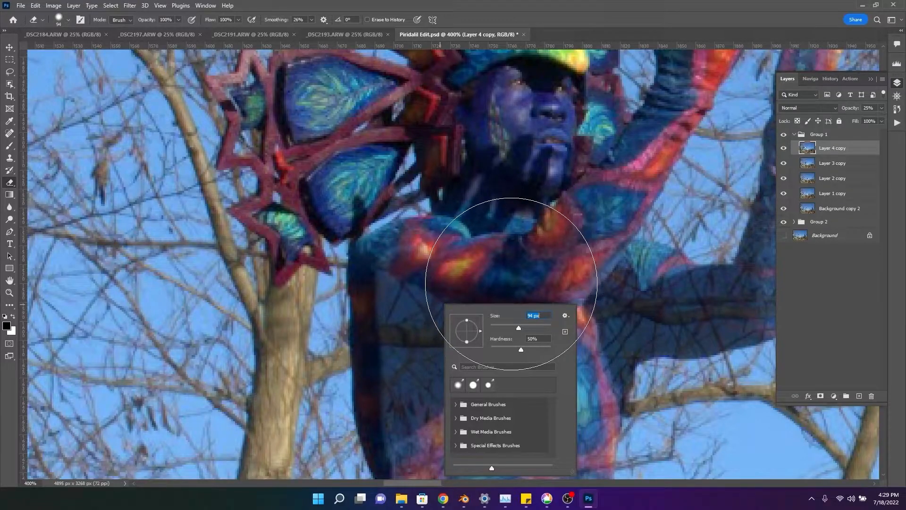
left_click(494, 112)
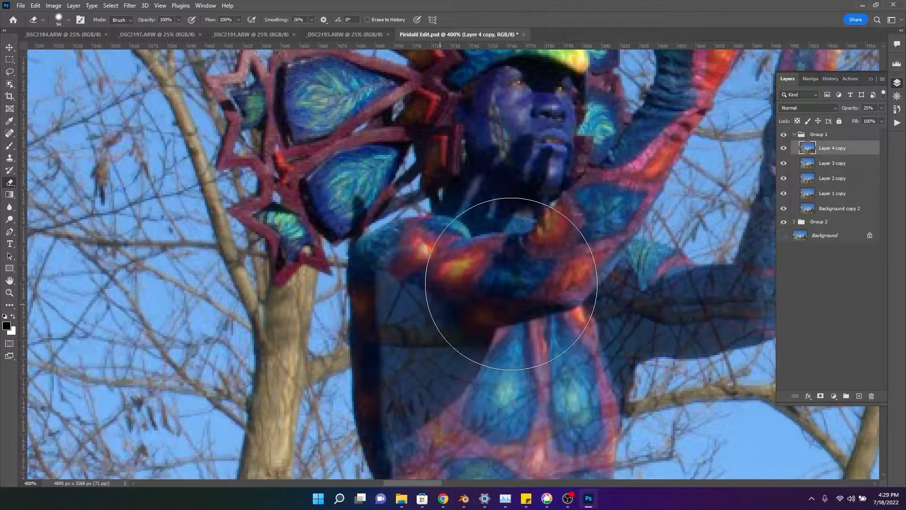
mouse_move(511, 284)
left_mouse_down()
mouse_move(529, 335)
mouse_move(511, 390)
mouse_move(452, 354)
mouse_move(447, 318)
mouse_move(434, 312)
mouse_move(456, 375)
mouse_move(453, 402)
mouse_move(510, 380)
left_mouse_up()
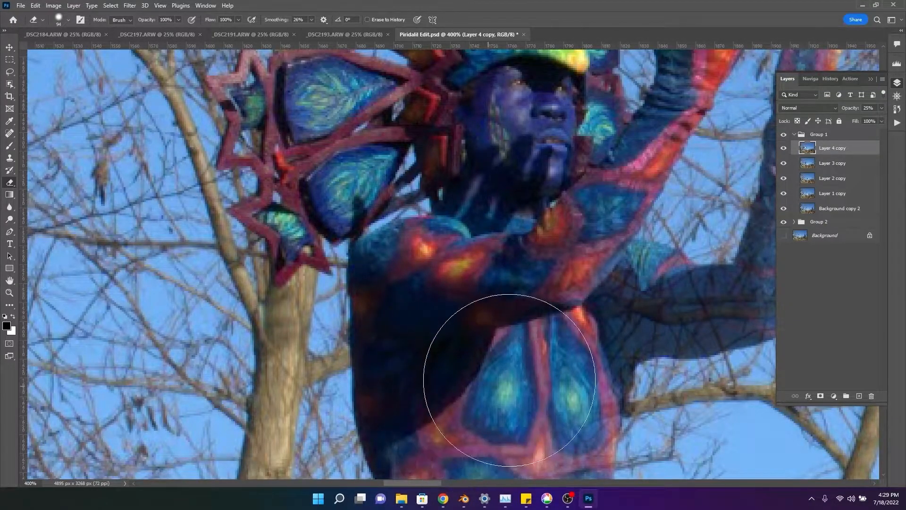
- Reduce the eraser to 51 px and erase Layer 4 copy over the right figure's waist, hips and upper thighs
scroll(512, 378, "down", 5)
key("bracketleft")
key("bracketleft")
key("bracketleft")
key("bracketleft")
key("bracketleft")
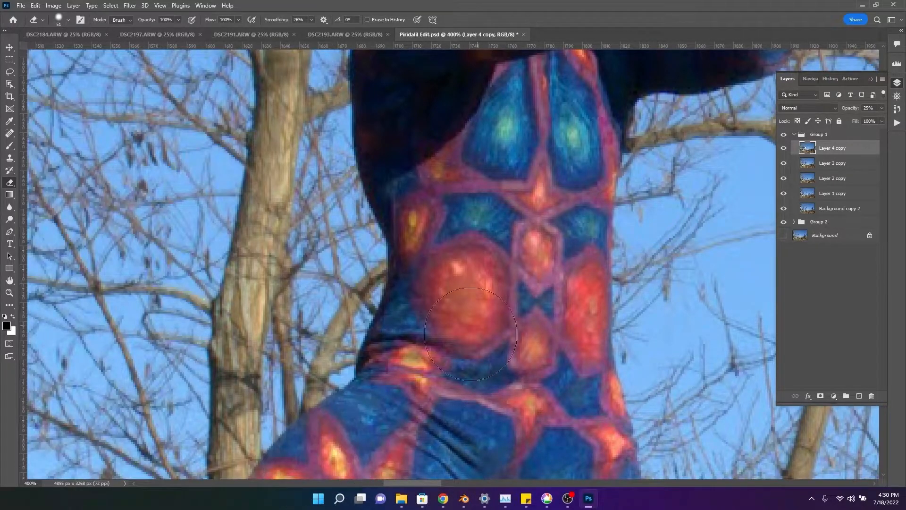
scroll(471, 334, "down", 3)
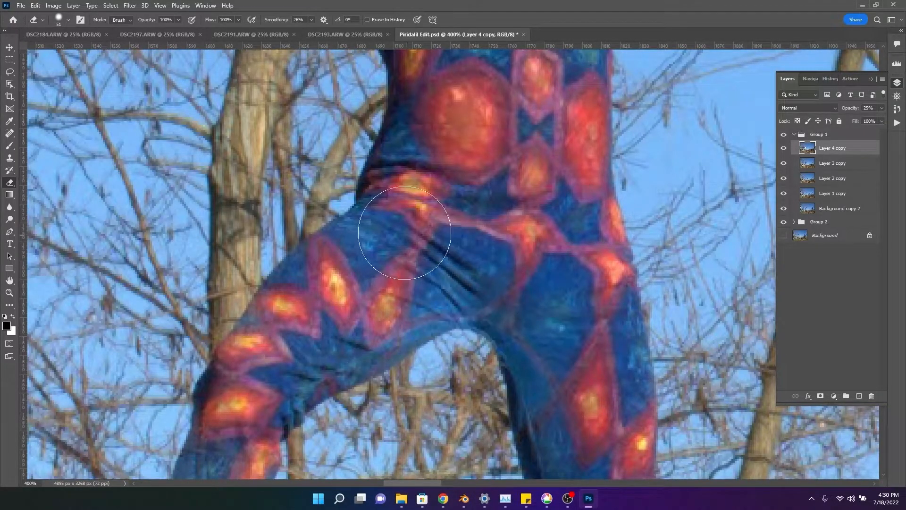
- Erase Layer 4 copy over the right figure's far forearm, then reduce the eraser to 25 px for the palm
scroll(237, 411, "up", 8)
left_click_drag(398, 482, 423, 482)
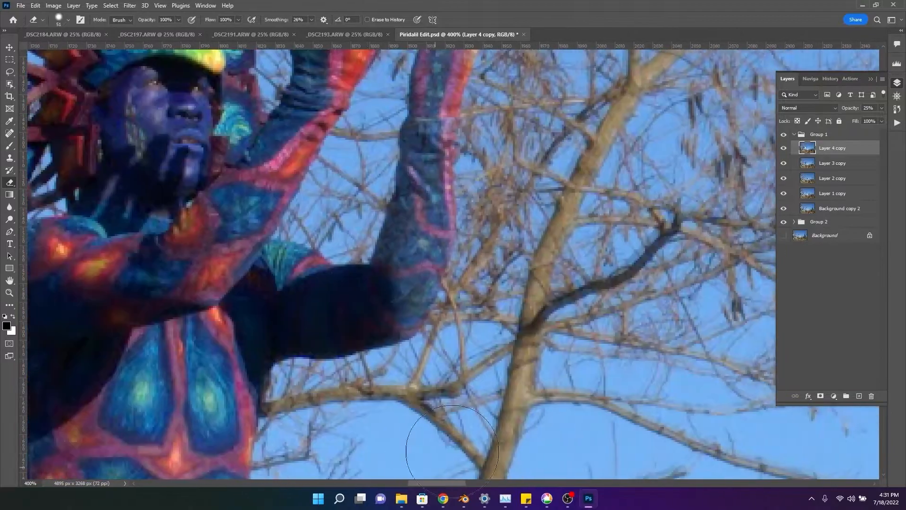
scroll(452, 451, "up", 1)
left_click_drag(408, 323, 425, 241)
right_click(429, 233)
left_click_drag(488, 260, 481, 259)
mouse_move(426, 188)
left_mouse_down()
mouse_move(420, 172)
mouse_move(444, 164)
left_mouse_up()
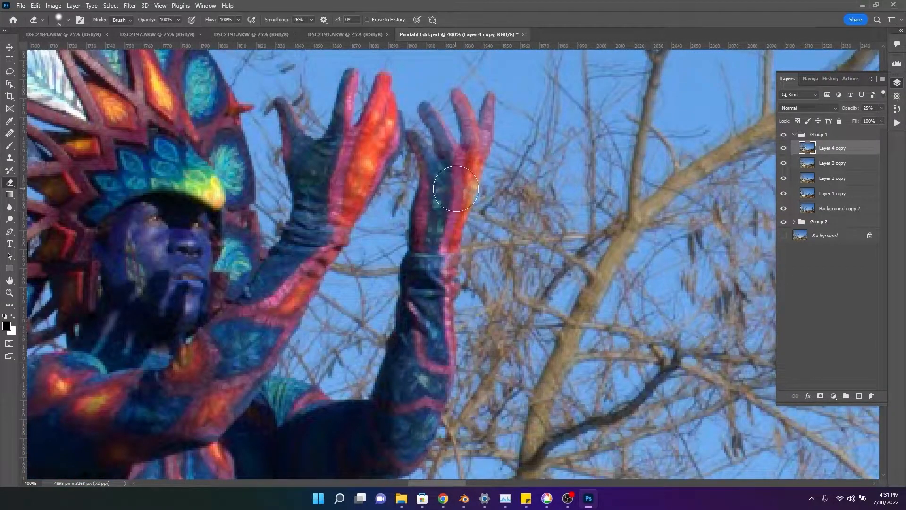
- Reduce the eraser to 9 px and erase Layer 4 copy over the fingers of the far hand
right_click(455, 185)
left_click_drag(509, 207, 505, 211)
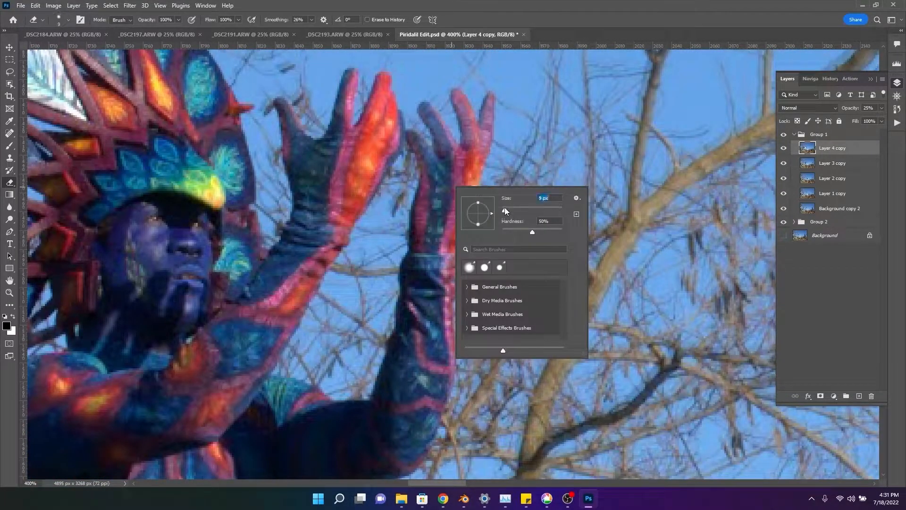
left_click(425, 164)
mouse_move(442, 175)
left_mouse_down()
mouse_move(446, 138)
mouse_move(423, 109)
mouse_move(445, 140)
mouse_move(455, 103)
mouse_move(463, 147)
mouse_move(471, 128)
mouse_move(460, 98)
mouse_move(481, 140)
mouse_move(490, 100)
left_mouse_up()
- Set Layer 4 copy's opacity to 100% and touch up the erasing around the far hand's fingers
left_click(882, 108)
left_click(881, 120)
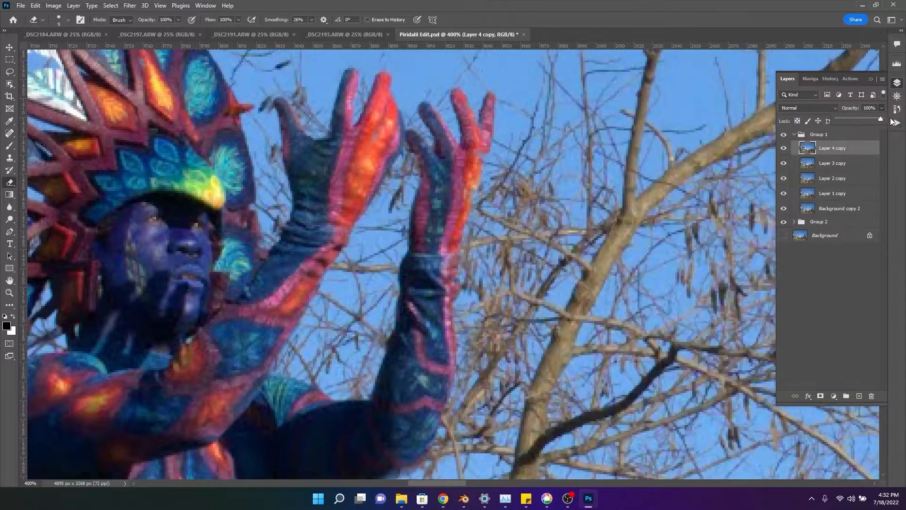
left_click(482, 157)
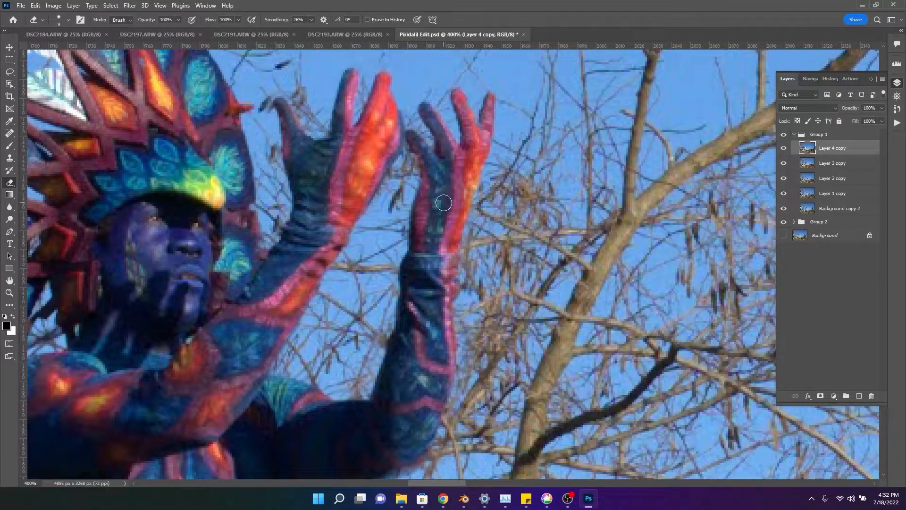
- Erase Layer 4 copy over the right figure's front knee, and clean the outer thigh edge with a 17 px eraser
scroll(443, 203, "down", 5)
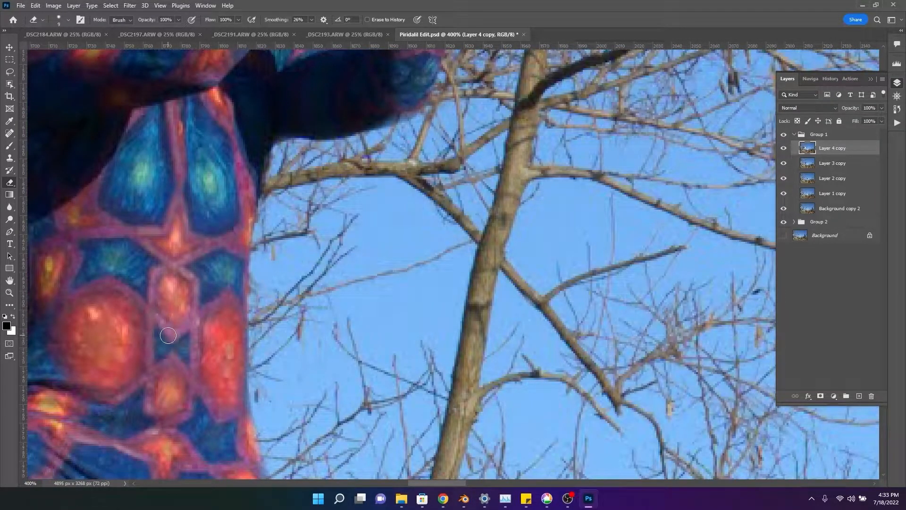
scroll(251, 329, "down", 5)
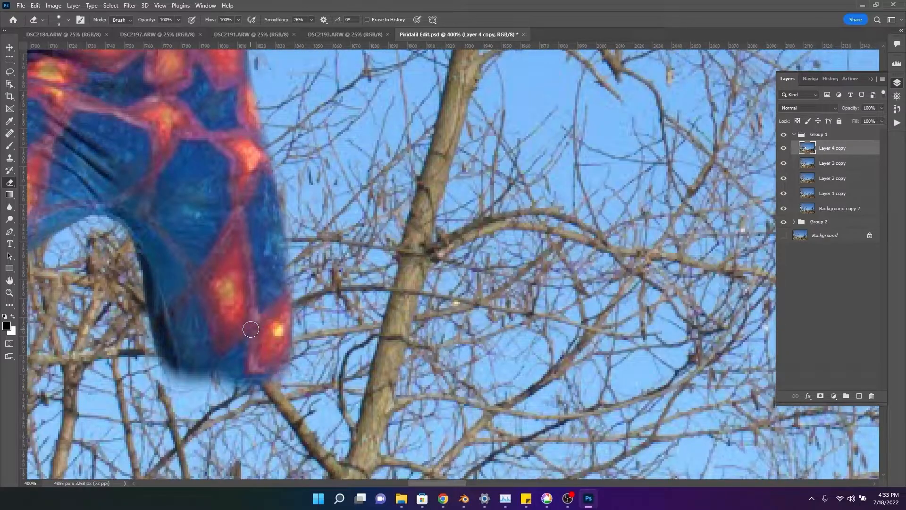
scroll(250, 330, "down", 1)
right_click(197, 315)
left_click_drag(243, 336, 253, 336)
left_click_drag(200, 368, 252, 310)
right_click(226, 138)
left_click_drag(283, 160, 275, 160)
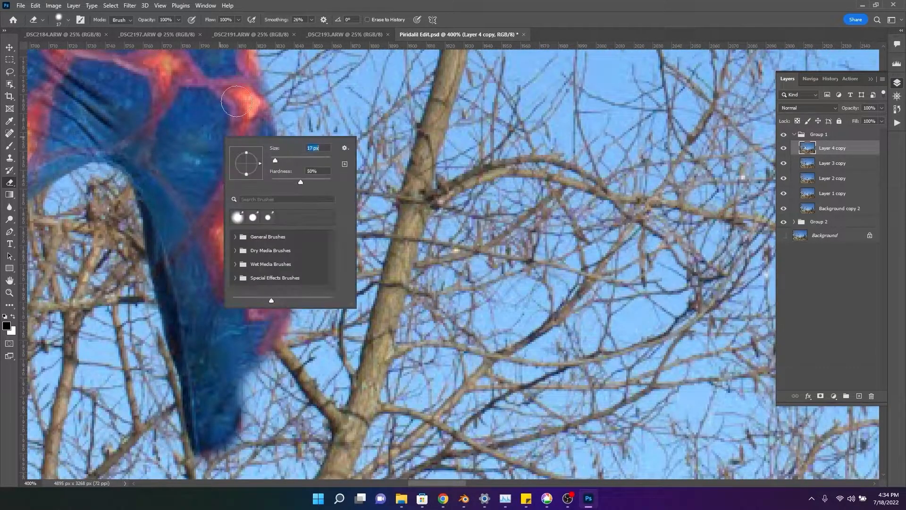
left_click_drag(264, 87, 271, 121)
- Set Layer 4 copy's opacity to 25% and erase it over the right figure's front lower leg
scroll(191, 148, "up", 3)
scroll(191, 148, "down", 4)
type("25")
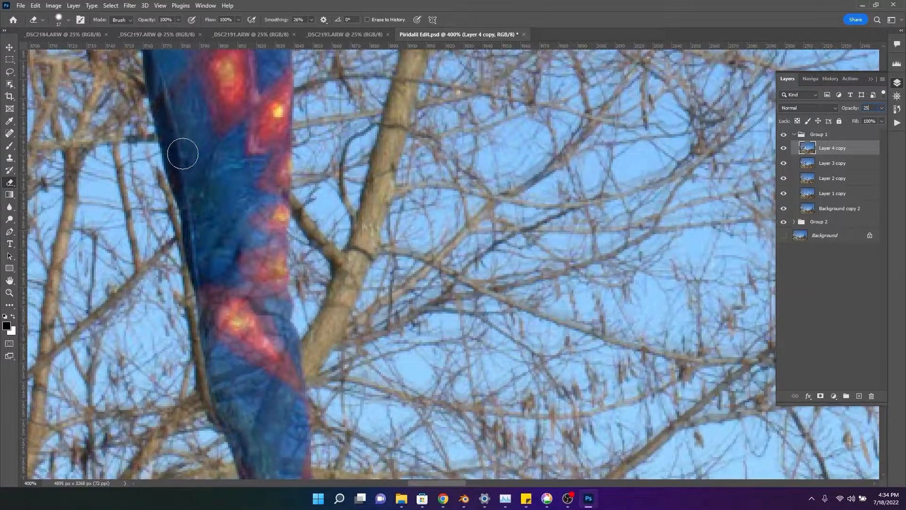
mouse_move(206, 302)
left_mouse_down()
mouse_move(272, 473)
mouse_move(279, 180)
left_mouse_up()
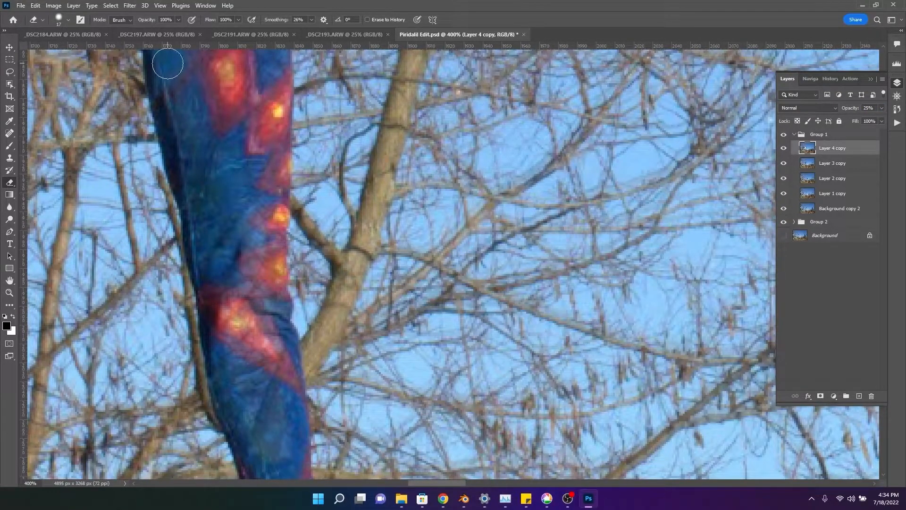
- Enlarge the eraser to 47 px, erase over the right figure's front knee area, and set Layer 4 copy's opacity to 70%
right_click(224, 92)
left_click_drag(286, 125, 293, 125)
left_click_drag(224, 92, 231, 166)
left_click_drag(881, 108, 866, 123)
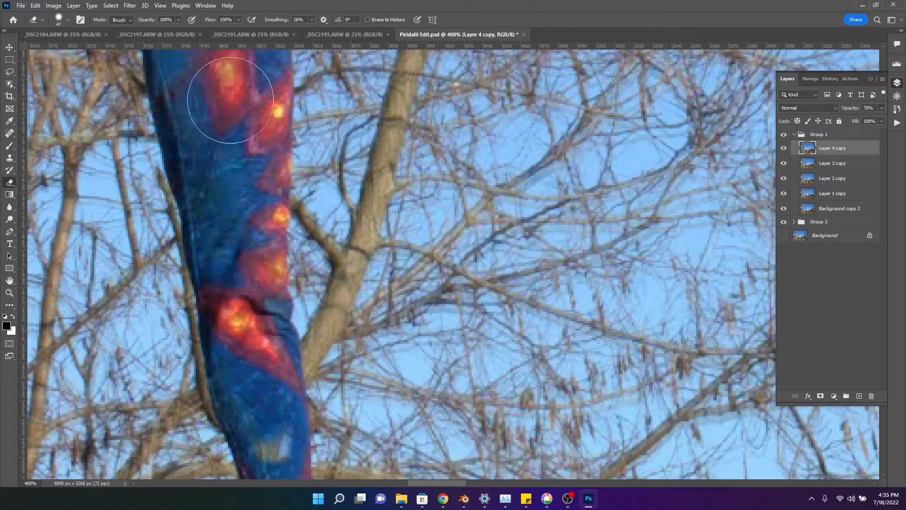
- Reduce the eraser to 32 px and erase Layer 4 copy farther down the right figure's front shin
scroll(260, 411, "down", 3)
key("bracketleft")
key("bracketleft")
key("bracketleft")
mouse_move(265, 383)
left_mouse_down()
mouse_move(279, 366)
mouse_move(293, 399)
left_mouse_up()
scroll(292, 399, "down", 1)
- Set Layer 4 copy's opacity to 57% and erase it over the right figure's rear leg down to the foot
left_click_drag(882, 108, 860, 122)
scroll(378, 283, "up", 8)
scroll(377, 283, "left", 7)
mouse_move(401, 236)
left_mouse_down()
mouse_move(362, 397)
mouse_move(354, 382)
left_mouse_up()
scroll(340, 382, "down", 5)
mouse_move(328, 354)
left_mouse_down()
mouse_move(329, 288)
mouse_move(285, 324)
left_mouse_up()
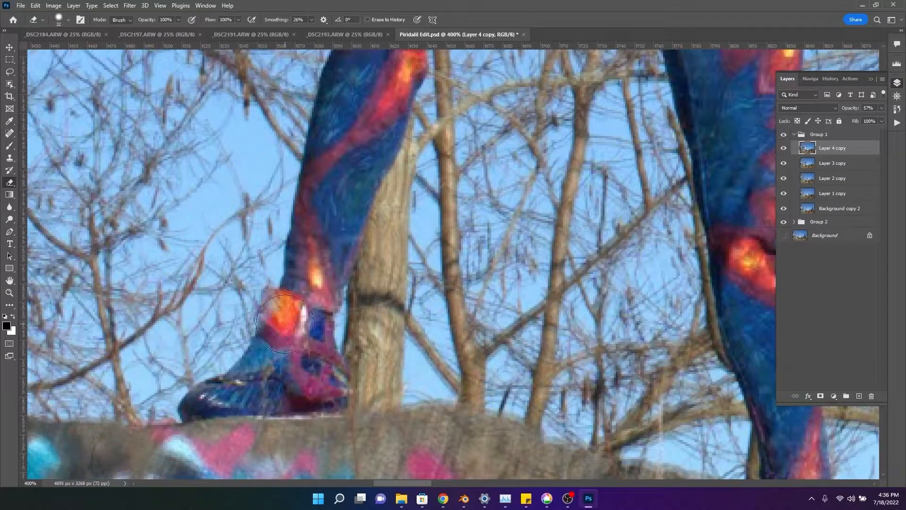
- Hide Layer 3 copy and roughly erase Layer 4 copy over the walking figure's headdress and body
scroll(360, 345, "up", 20)
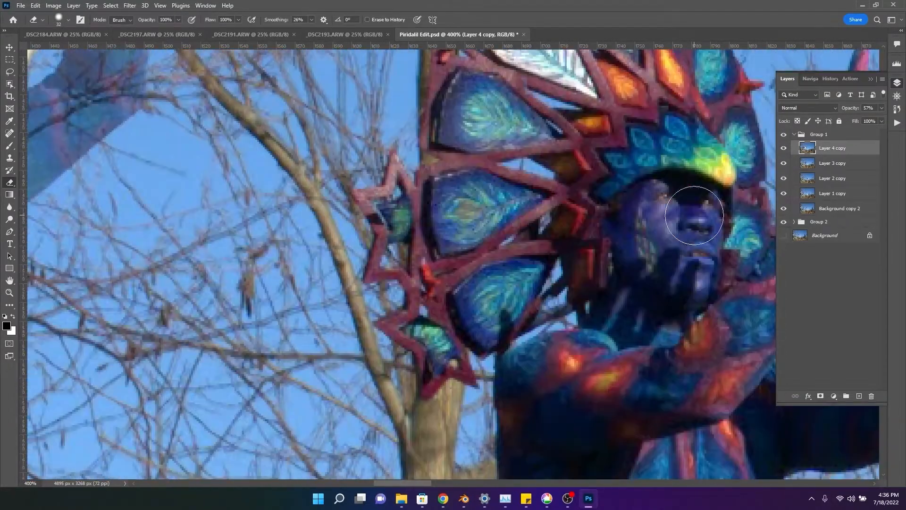
scroll(695, 216, "right", 10)
scroll(462, 360, "up", 3)
scroll(384, 234, "down", 3)
left_click(783, 163)
mouse_move(449, 156)
left_mouse_down()
mouse_move(500, 413)
mouse_move(460, 350)
mouse_move(424, 177)
mouse_move(372, 206)
mouse_move(370, 222)
mouse_move(421, 201)
mouse_move(424, 217)
left_mouse_up()
scroll(452, 211, "up", 3)
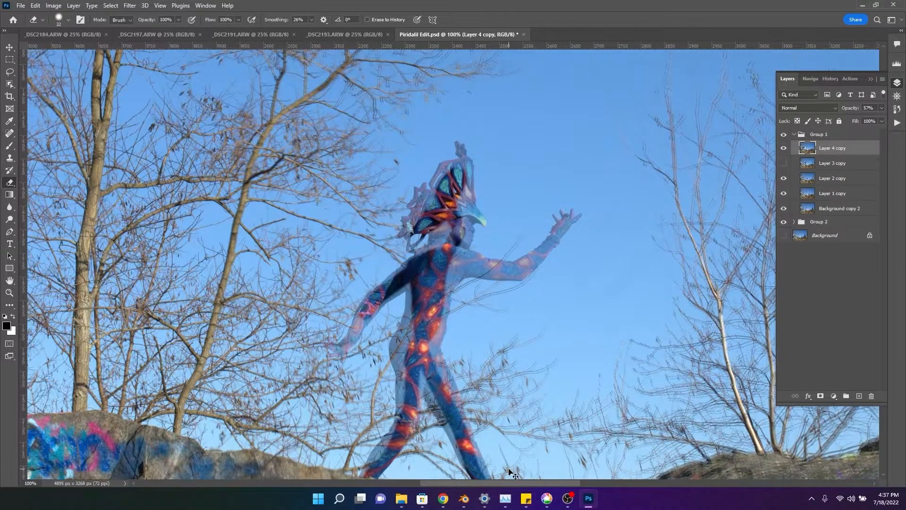
- Erase Layer 4 copy over the walking figure's back, neck and front shoulder
key("ctrl+plus")
key("ctrl+plus")
key("ctrl+plus")
left_click_drag(404, 314, 449, 298)
scroll(449, 297, "up", 3)
mouse_move(496, 187)
left_mouse_down()
mouse_move(496, 281)
mouse_move(433, 324)
left_mouse_up()
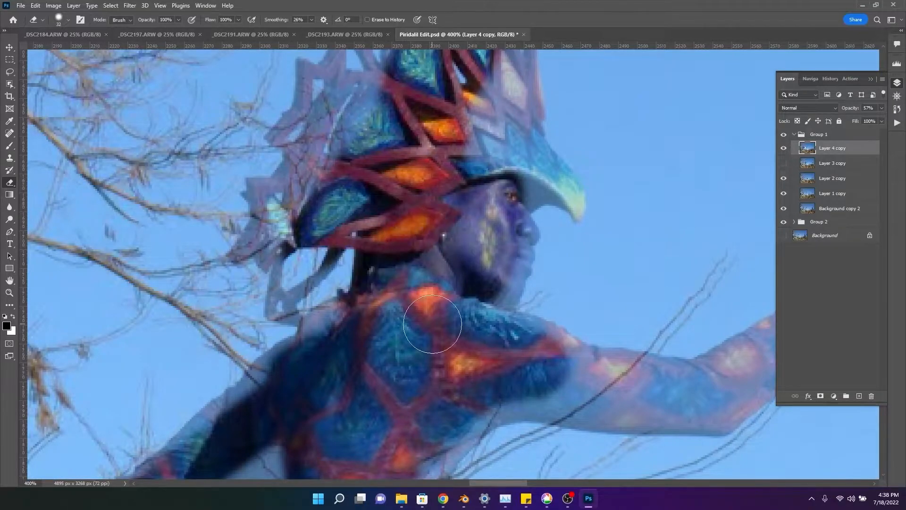
- Erase Layer 4 copy over the walking figure's headdress, face and outstretched arm
scroll(432, 324, "up", 2)
mouse_move(552, 243)
left_mouse_down()
mouse_move(503, 100)
mouse_move(436, 273)
mouse_move(506, 154)
left_mouse_up()
scroll(435, 273, "up", 3)
left_click_drag(349, 241, 371, 360)
scroll(370, 359, "down", 4)
mouse_move(325, 335)
left_mouse_down()
mouse_move(574, 396)
mouse_move(751, 382)
left_mouse_up()
- Reduce the eraser to 12 px and erase Layer 4 copy over the outstretched forearm and hand
left_click_drag(503, 482, 532, 482)
right_click(502, 258)
left_click_drag(510, 264, 507, 264)
left_click_drag(472, 212, 401, 307)
left_click_drag(293, 370, 324, 385)
- Set Layer 4 copy's opacity to 100% and clean up the erased edges of the walking figure's outstretched arm
left_click_drag(850, 108, 873, 108)
scroll(331, 283, "down", 3)
left_click_drag(359, 307, 321, 361)
left_click_drag(227, 399, 282, 376)
scroll(258, 401, "down", 1)
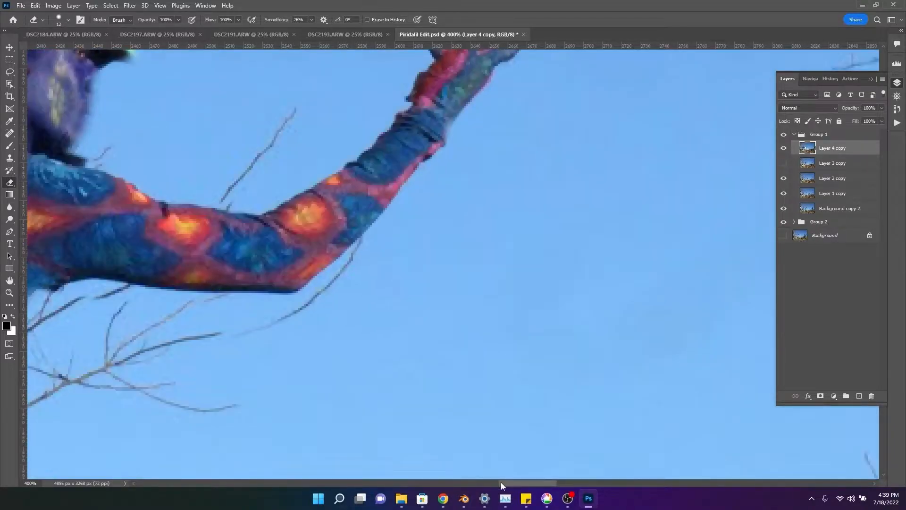
- Enlarge the eraser to 70 px and erase Layer 4 copy over the walking figure's chest and waist
left_click_drag(501, 484, 485, 483)
right_click(464, 334)
left_click_drag(470, 340, 479, 340)
mouse_move(255, 350)
left_mouse_down()
mouse_move(453, 363)
mouse_move(279, 391)
left_mouse_up()
scroll(188, 345, "down", 1)
left_click_drag(170, 331, 170, 364)
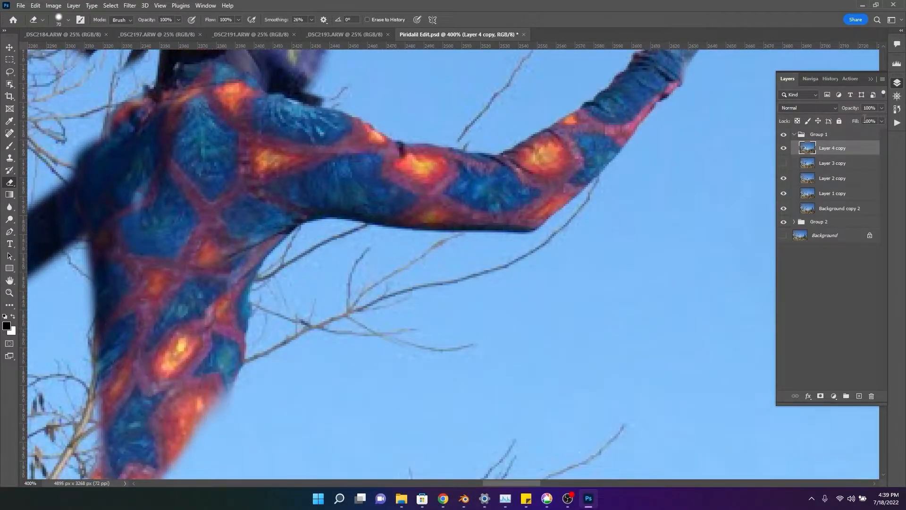
- Set Layer 4 copy's opacity to 58% and erase it over the walking figure's torso, hips and upper legs
left_click(881, 108)
left_click_drag(881, 118, 862, 118)
left_click_drag(511, 483, 491, 483)
left_click_drag(457, 197, 375, 276)
scroll(449, 295, "down", 2)
mouse_move(486, 274)
left_mouse_down()
mouse_move(404, 247)
mouse_move(392, 372)
left_mouse_up()
scroll(390, 339, "down", 1)
mouse_move(388, 304)
left_mouse_down()
mouse_move(470, 303)
mouse_move(522, 399)
left_mouse_up()
scroll(390, 279, "up", 2)
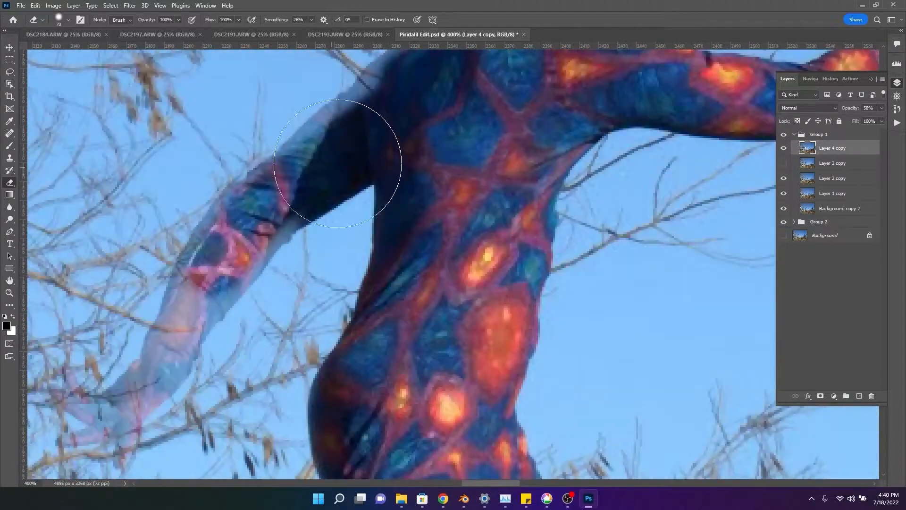
- Reselect Layer 4 copy and erase it over the walking figure's lower legs and feet
scroll(443, 179, "up", 2)
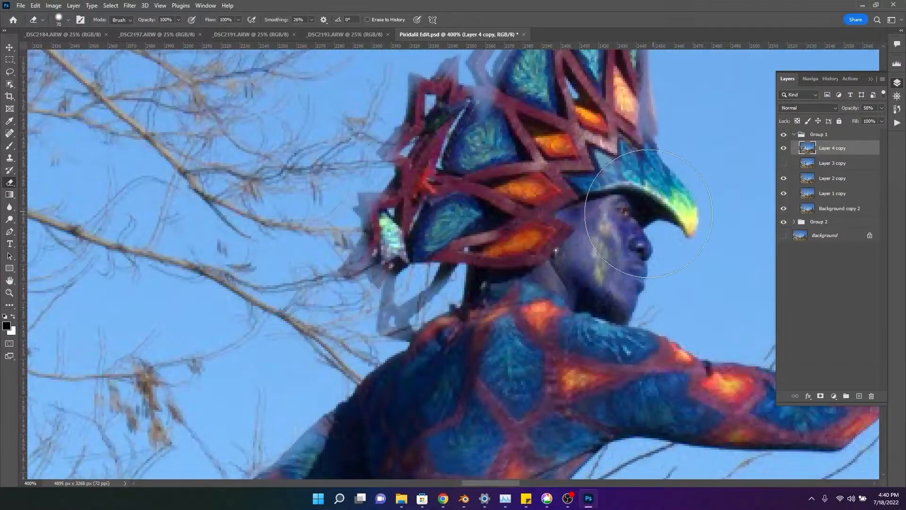
scroll(589, 198, "up", 1)
scroll(590, 236, "down", 8)
left_click_drag(491, 483, 529, 486)
left_click(314, 378)
left_click(441, 185)
left_click(832, 148)
left_click_drag(325, 377, 262, 366)
left_click_drag(227, 326, 123, 264)
- Erase Layer 4 copy over the walking figure's front leg, reducing the eraser to 42 px for the remaining areas
left_click_drag(545, 486, 525, 485)
scroll(233, 258, "up", 6)
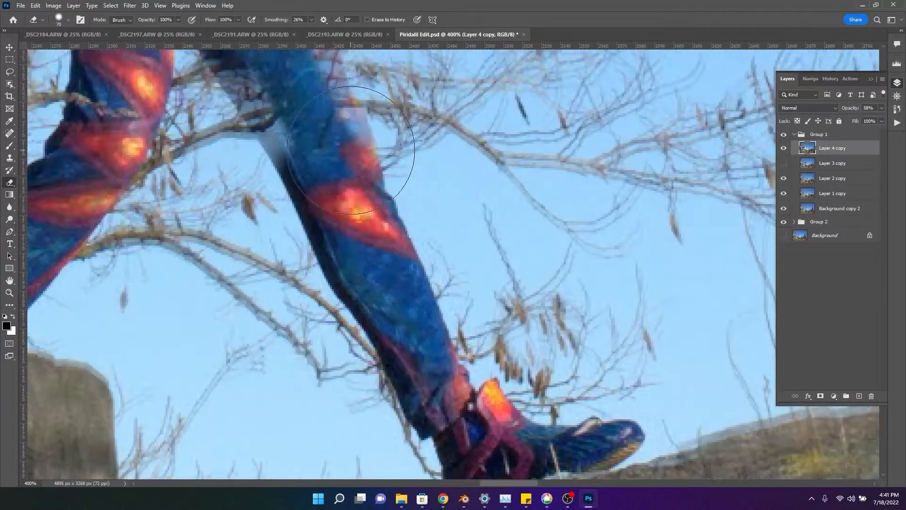
mouse_move(345, 364)
left_mouse_down()
mouse_move(273, 293)
mouse_move(344, 400)
left_mouse_up()
key("bracketleft")
key("bracketleft")
key("bracketleft")
mouse_move(233, 285)
left_mouse_down()
mouse_move(303, 401)
mouse_move(283, 253)
left_mouse_up()
- Toggle Layer 4 copy off and on to compare, and inspect the erased areas of the walking figure
scroll(121, 202, "up", 5)
scroll(157, 216, "up", 12)
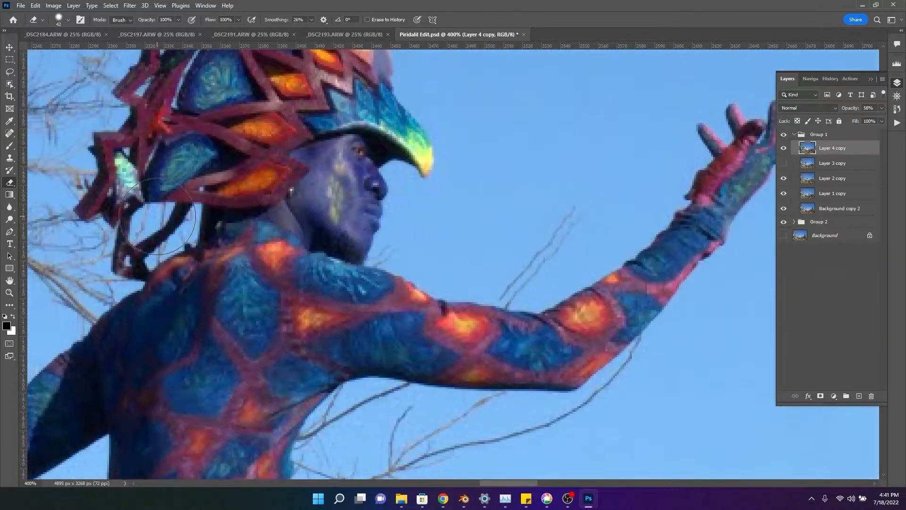
left_click(784, 148)
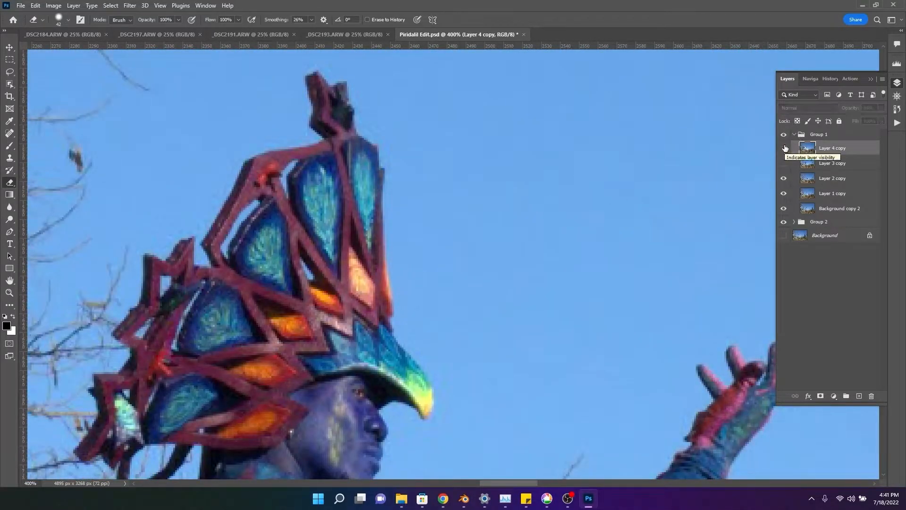
left_click(784, 148)
scroll(115, 289, "down", 10)
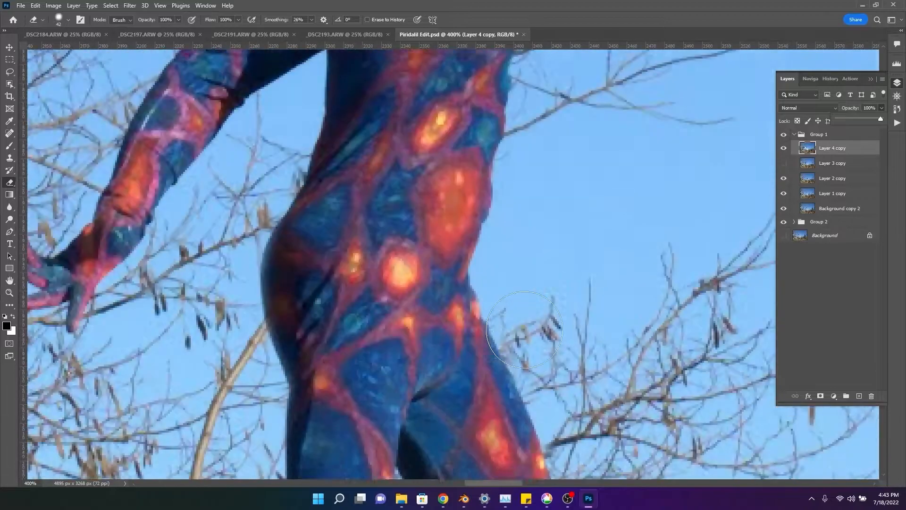
scroll(284, 330, "up", 5)
left_click_drag(494, 484, 512, 484)
scroll(498, 466, "up", 4)
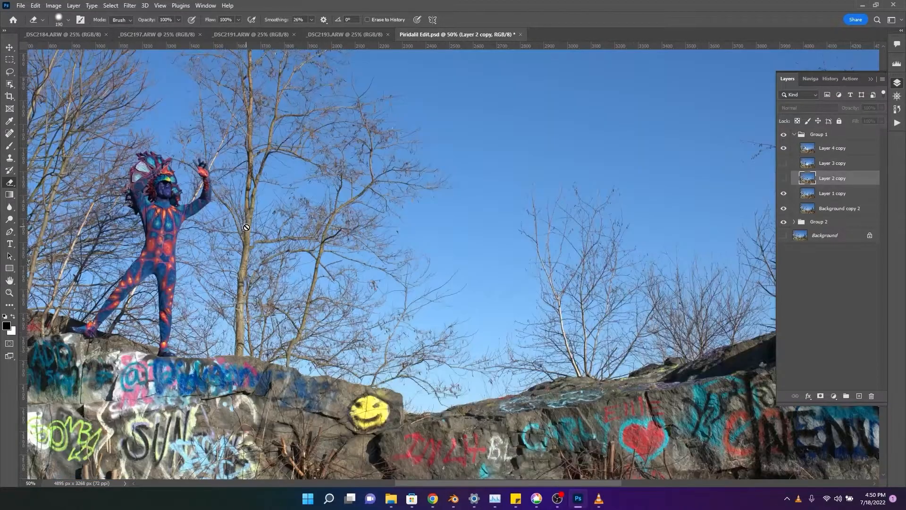
- Toggle the visibility of Layer 3 copy and Layer 2 copy to compare which figures each layer affects
left_click(513, 190)
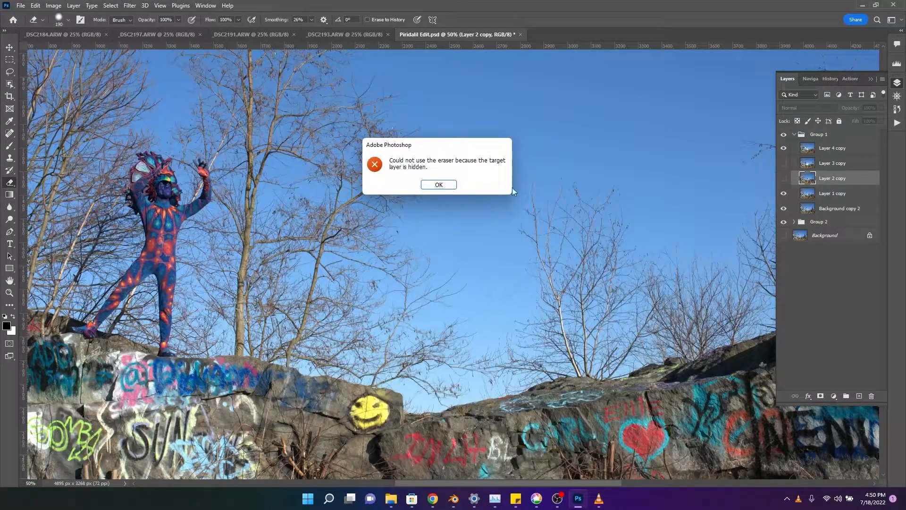
left_click(438, 186)
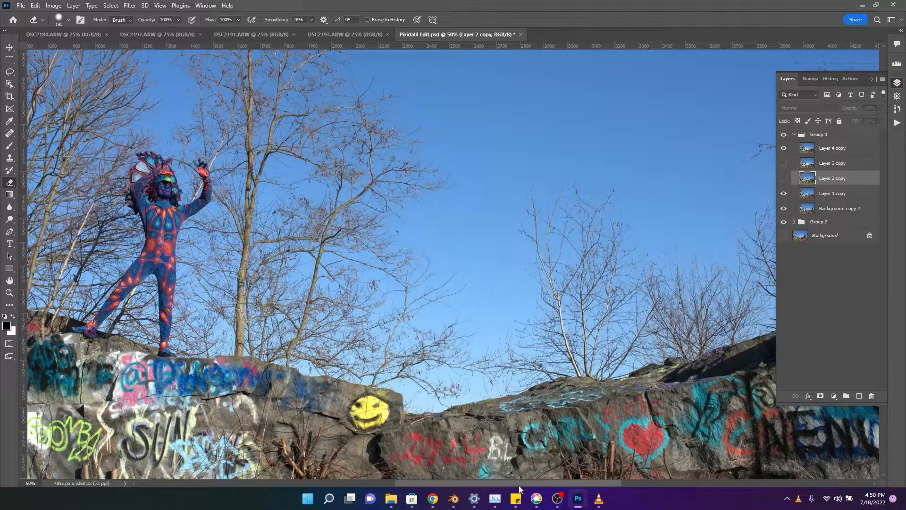
left_click_drag(519, 485, 493, 483)
left_click(784, 163)
left_click(783, 178)
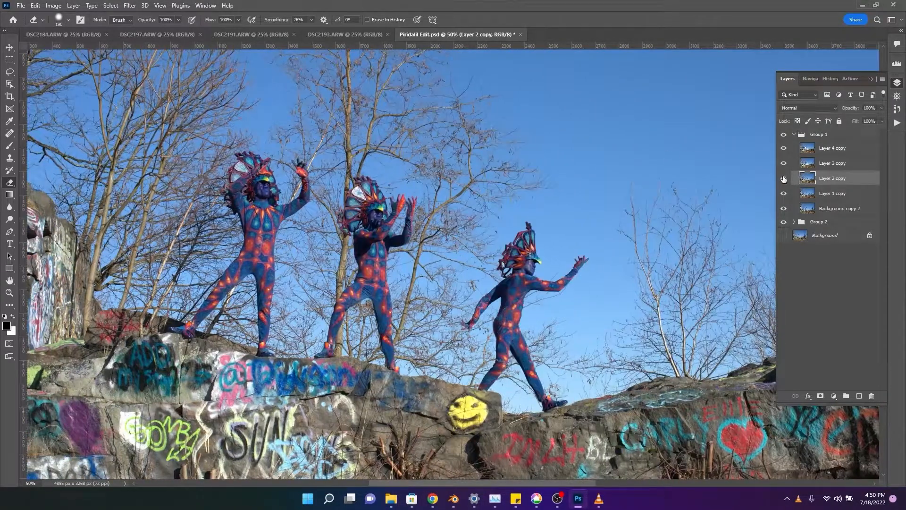
left_click(783, 178)
left_click(784, 164)
left_click(783, 163)
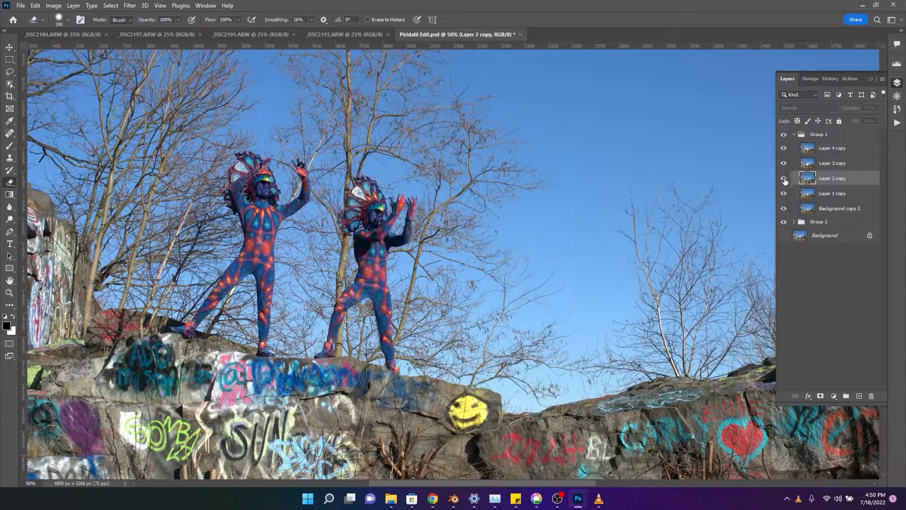
left_click(784, 179)
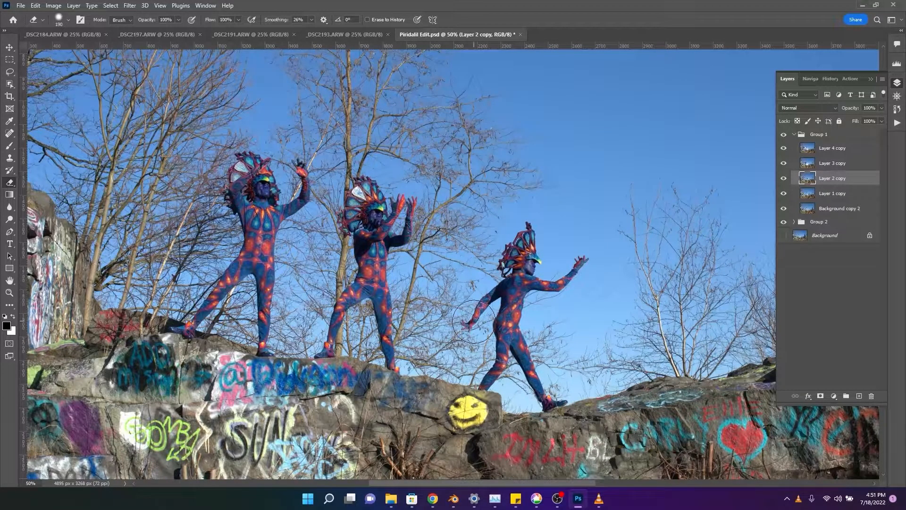
left_click(784, 163)
left_click(783, 178)
- Select Layer 4 copy and set its opacity to 57% to expose the crouching figure beneath
left_click(832, 147)
left_click(881, 108)
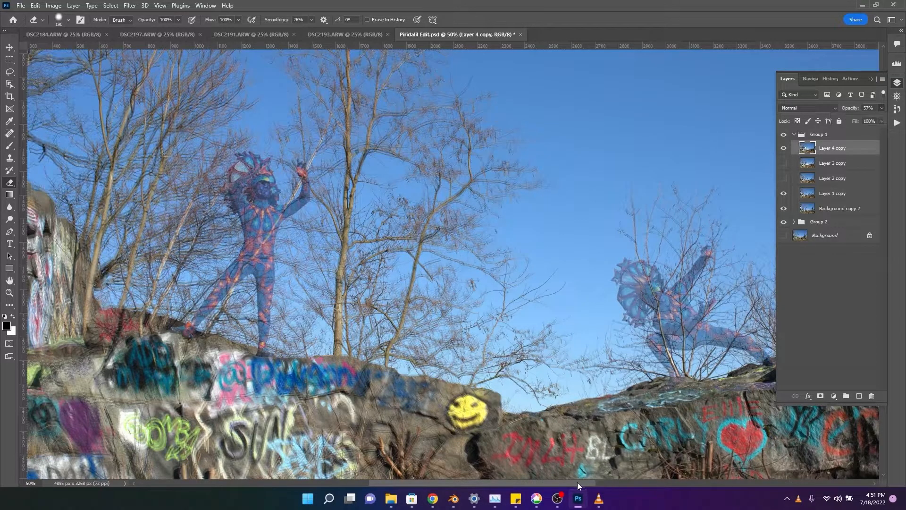
left_click_drag(577, 482, 661, 483)
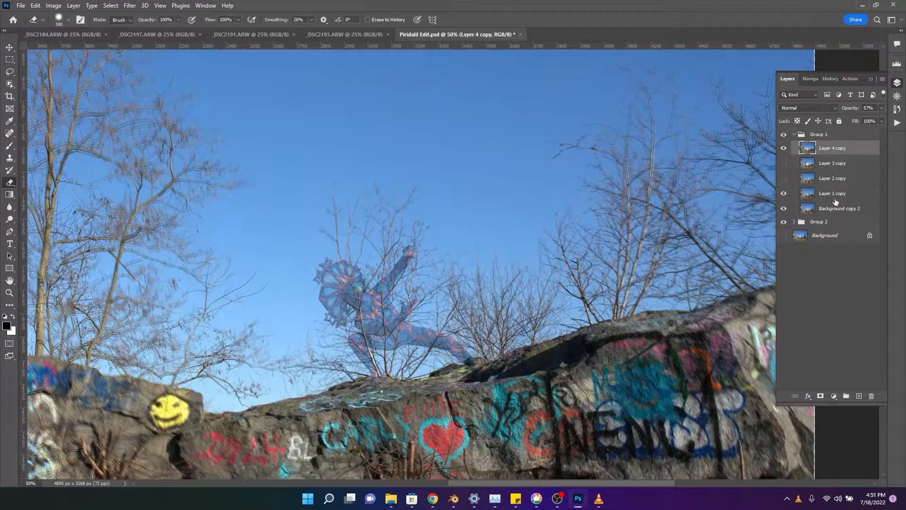
left_click(835, 197)
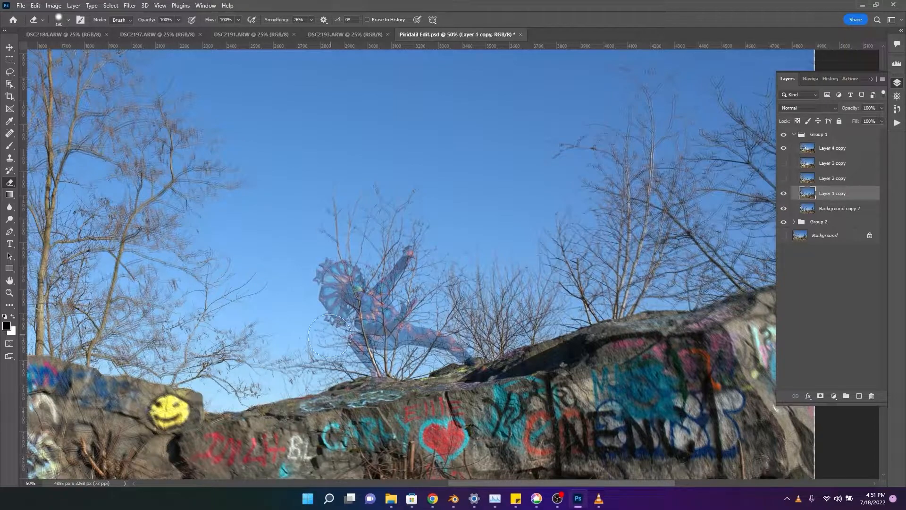
left_click_drag(328, 222, 342, 289)
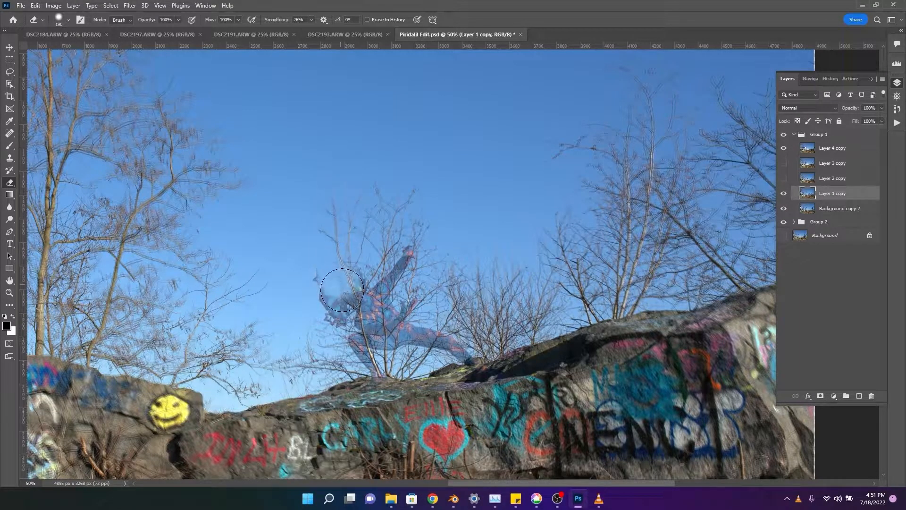
key("ctrl+z")
- Select Layer 4 copy and erase it over the whole crouching figure on the rocks
left_click(820, 151)
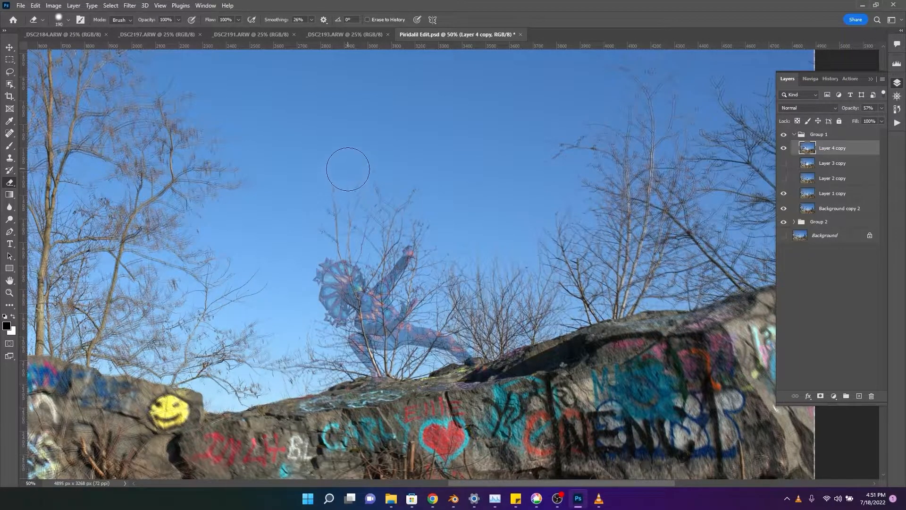
mouse_move(337, 259)
left_mouse_down()
mouse_move(369, 349)
mouse_move(397, 374)
mouse_move(374, 382)
mouse_move(349, 367)
mouse_move(336, 353)
mouse_move(370, 345)
mouse_move(427, 342)
mouse_move(473, 361)
mouse_move(399, 326)
mouse_move(398, 263)
mouse_move(413, 208)
left_mouse_up()
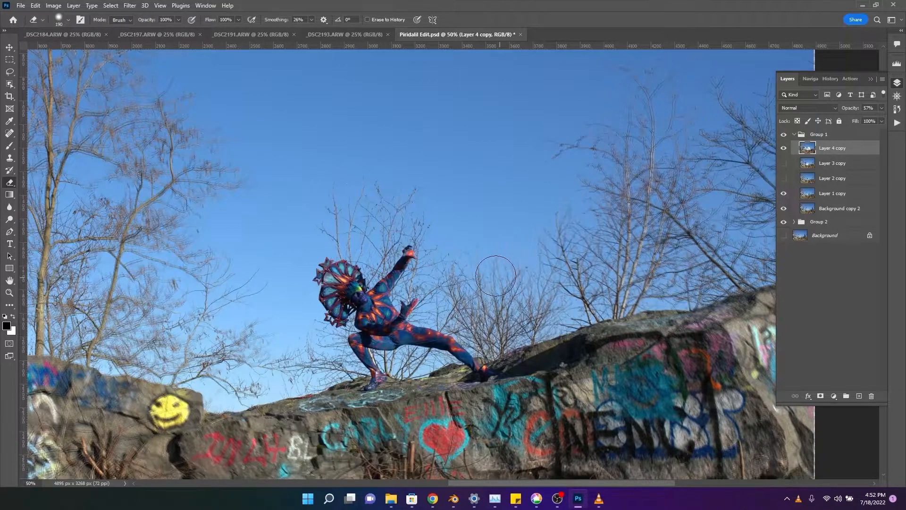
mouse_move(496, 276)
left_mouse_down()
mouse_move(529, 307)
mouse_move(488, 338)
left_mouse_up()
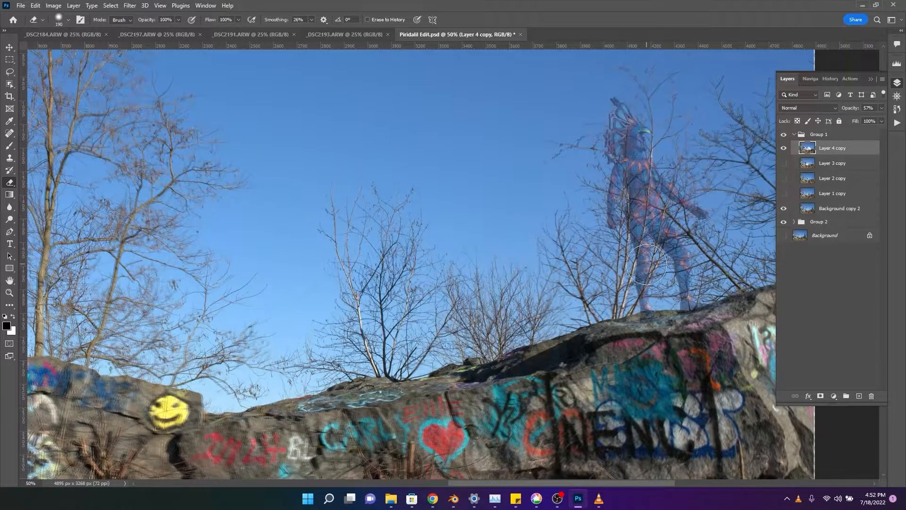
- Reduce the eraser to 17 px and erase Layer 4 copy along the far-right standing figure's outer thigh
left_click_drag(511, 483, 558, 483)
key("ctrl+plus")
key("ctrl+plus")
key("ctrl+plus")
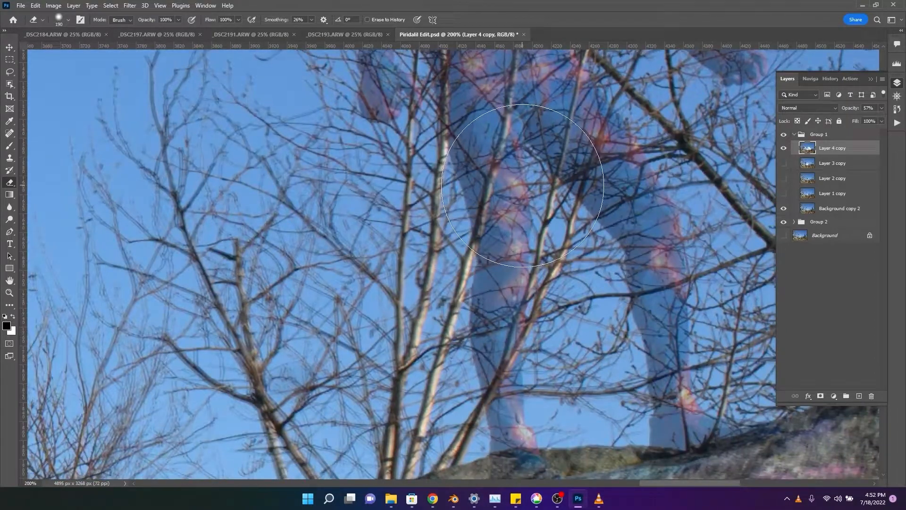
right_click(607, 204)
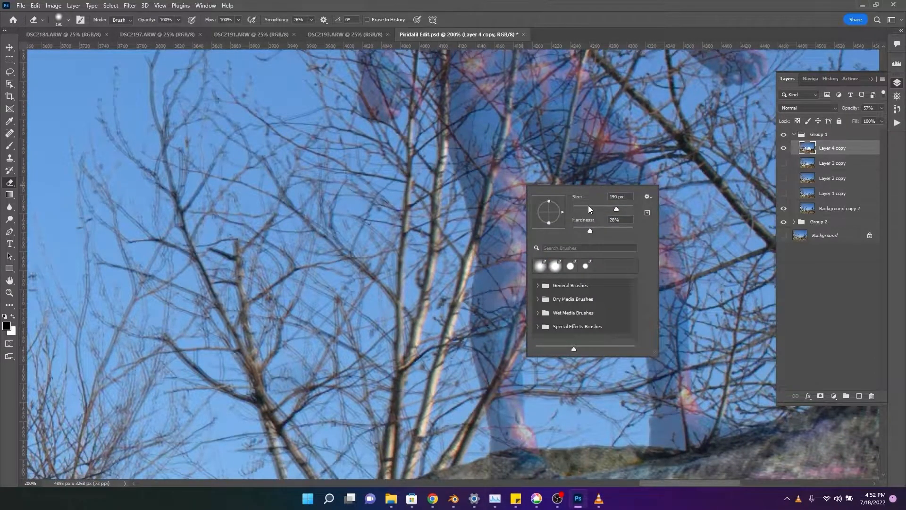
left_click(589, 206)
left_click_drag(457, 158, 472, 204)
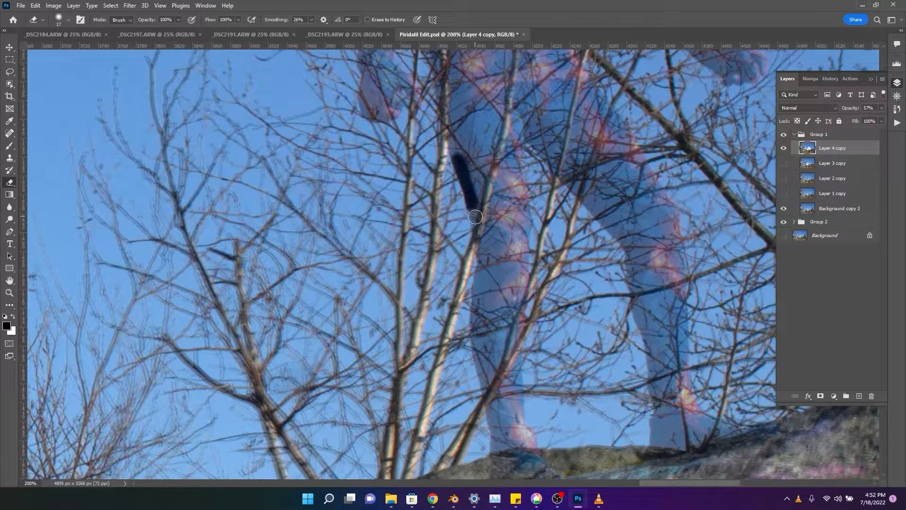
left_click_drag(478, 241, 481, 247)
- Enlarge the eraser to 42 px and erase Layer 4 copy over the standing figure's legs, torso, arms and headdress
right_click(481, 247)
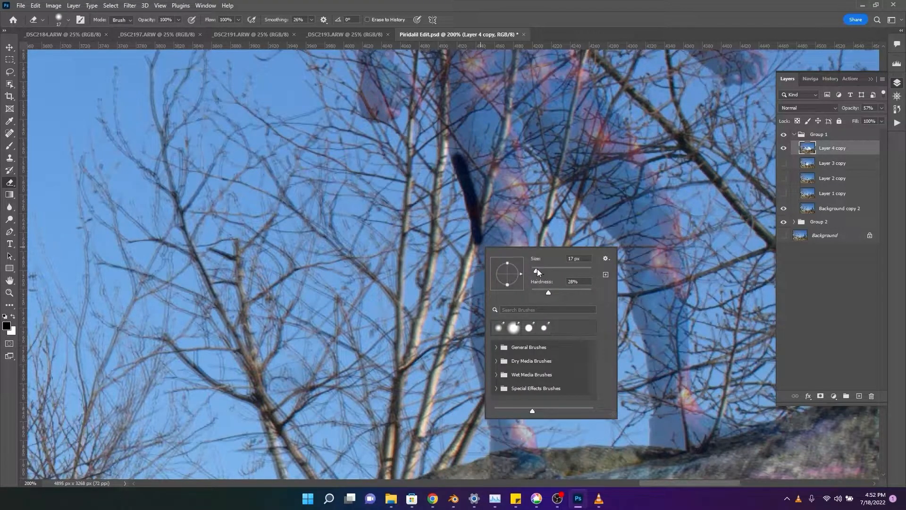
mouse_move(489, 228)
left_mouse_down()
mouse_move(486, 380)
mouse_move(495, 453)
mouse_move(519, 472)
mouse_move(512, 312)
mouse_move(520, 127)
left_mouse_up()
scroll(520, 142, "down", 2)
left_click_drag(501, 394, 555, 396)
scroll(495, 293, "up", 5)
mouse_move(444, 134)
left_mouse_down()
mouse_move(443, 166)
mouse_move(445, 125)
mouse_move(609, 217)
mouse_move(653, 418)
left_mouse_up()
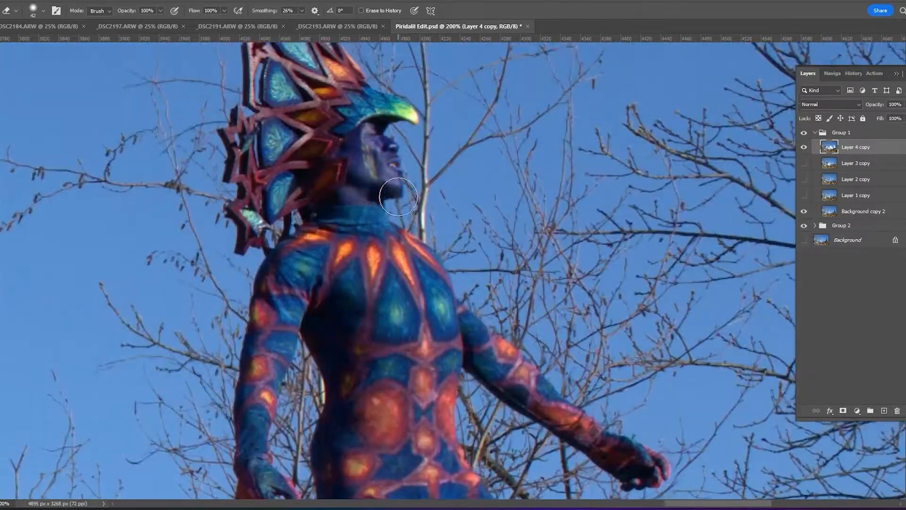
- Check which figure Layer 1 copy, Layer 2 copy and Layer 3 copy each contain by toggling their visibility
scroll(398, 197, "up", 2)
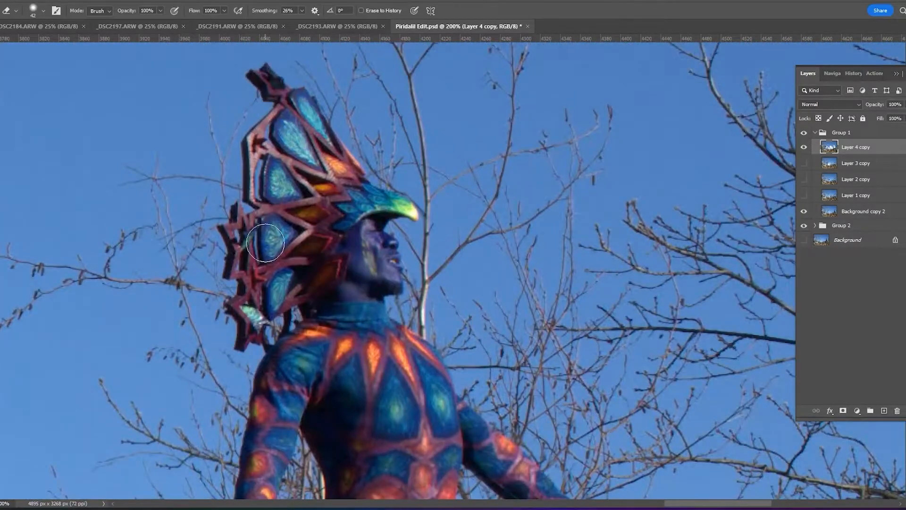
scroll(267, 244, "down", 12)
scroll(321, 316, "up", 1)
key("ctrl+minus")
key("ctrl+minus")
key("ctrl+minus")
key("ctrl+minus")
key("ctrl+minus")
left_click(804, 195)
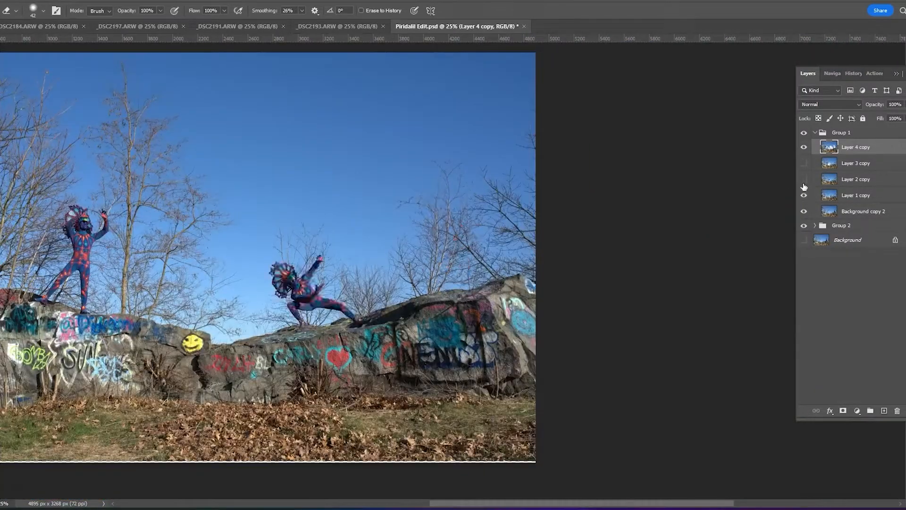
left_click(804, 180)
left_click(804, 163)
left_click(804, 164)
left_click(804, 179)
- Set Layer 3 copy's opacity to 51% and make Layer 4 copy visible again
left_click(904, 104)
left_click_drag(905, 116, 887, 117)
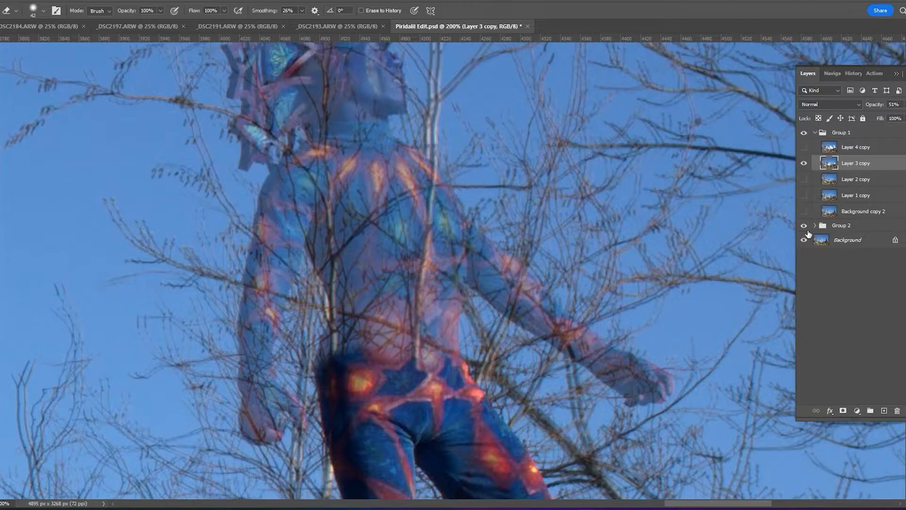
left_click(804, 147)
left_click(804, 164)
left_click(804, 164)
- Enlarge the eraser to 291 px and erase Layer 3 copy over the far-right standing figure
key("ctrl+minus")
key("ctrl+minus")
key("ctrl+minus")
key("ctrl+minus")
key("ctrl+minus")
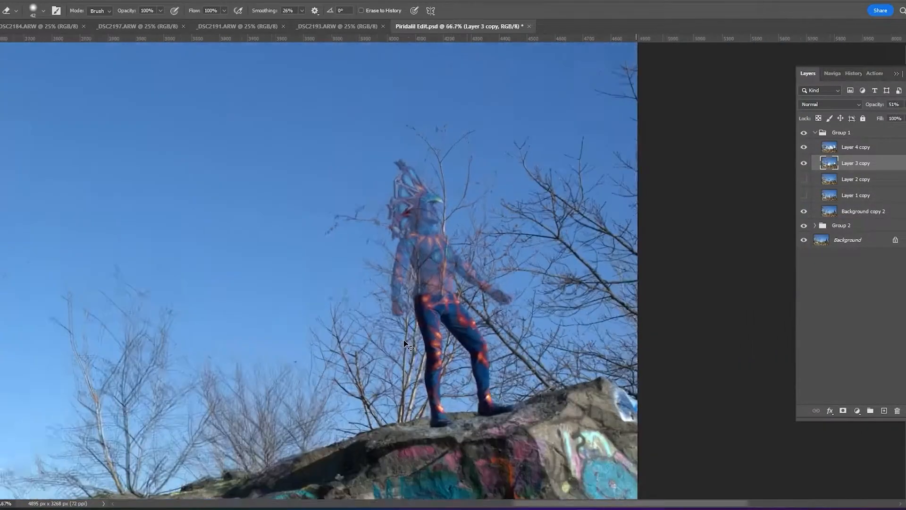
right_click(408, 247)
left_click_drag(488, 272, 505, 273)
left_click_drag(438, 238, 448, 314)
- Compare the figures on Background copy 2 and the Layer 1, 2 and 3 copies by toggling their visibility
left_click(804, 211)
left_click(803, 196)
left_click(804, 195)
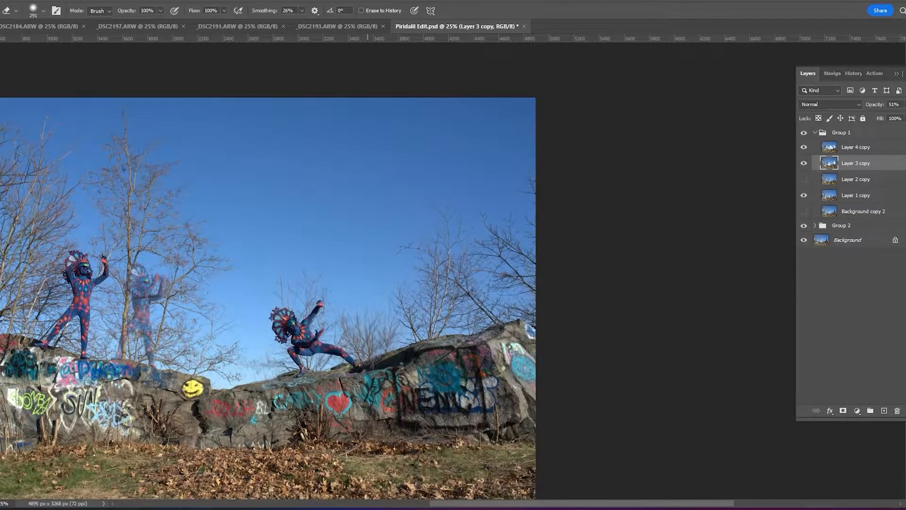
left_click(804, 164)
left_click(804, 211)
left_click(804, 179)
left_click(804, 180)
left_click(804, 163)
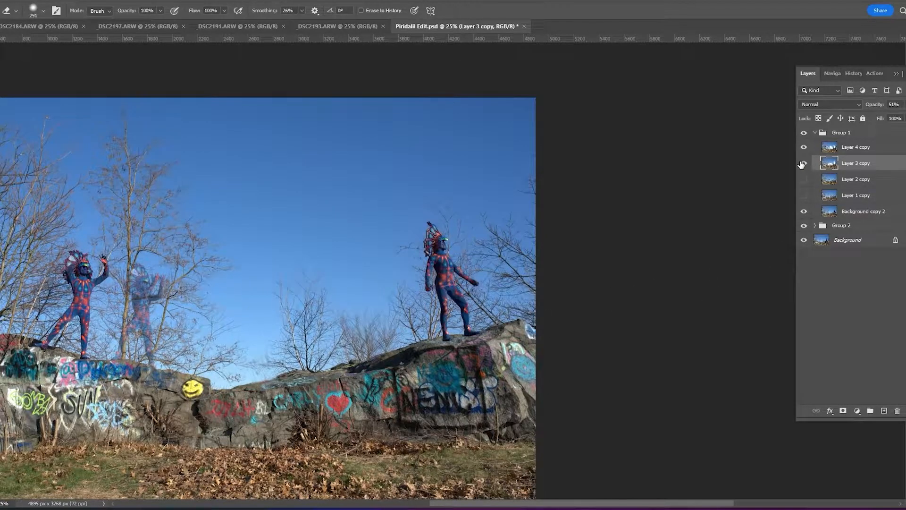
left_click(804, 211)
left_click(804, 180)
left_click(803, 195)
left_click(805, 212)
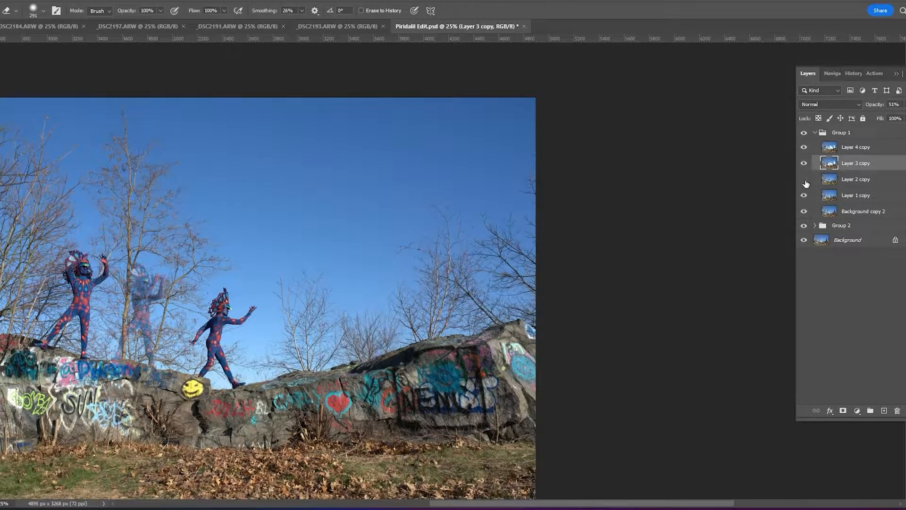
left_click(805, 196)
left_click(804, 195)
- With Layer 3 copy hidden, set Layer 2 copy to 62% opacity and erase it over the crouching and far-right standing figures
left_click(804, 179)
left_click(804, 163)
left_click(855, 179)
left_click_drag(904, 105, 888, 119)
mouse_move(285, 319)
left_mouse_down()
mouse_move(283, 330)
mouse_move(314, 347)
left_mouse_up()
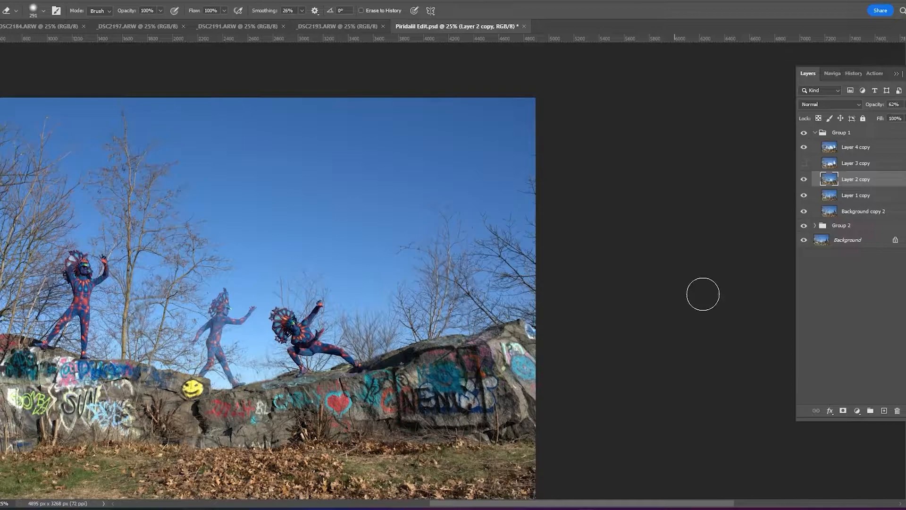
left_click(804, 195)
left_click_drag(430, 230, 454, 262)
- Hide Layer 2 copy, then lower Layer 1 copy's opacity and erase it over the far-right standing figure
left_click(804, 179)
left_click(804, 195)
left_click(856, 195)
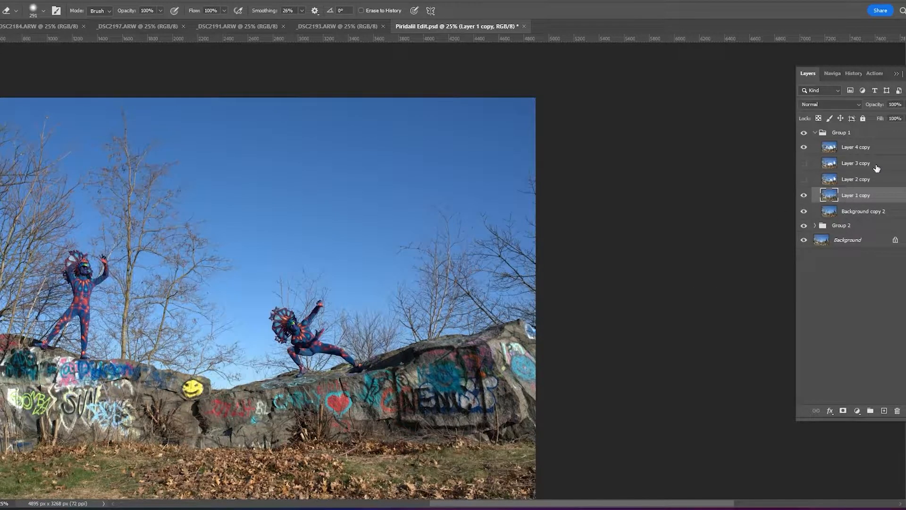
left_click_drag(904, 105, 887, 119)
mouse_move(449, 283)
left_mouse_down()
mouse_move(439, 239)
mouse_move(427, 247)
left_mouse_up()
- Make Layer 2 copy and Layer 3 copy visible again and select Layer 2 copy
left_click(804, 179)
left_click(803, 163)
left_click(874, 178)
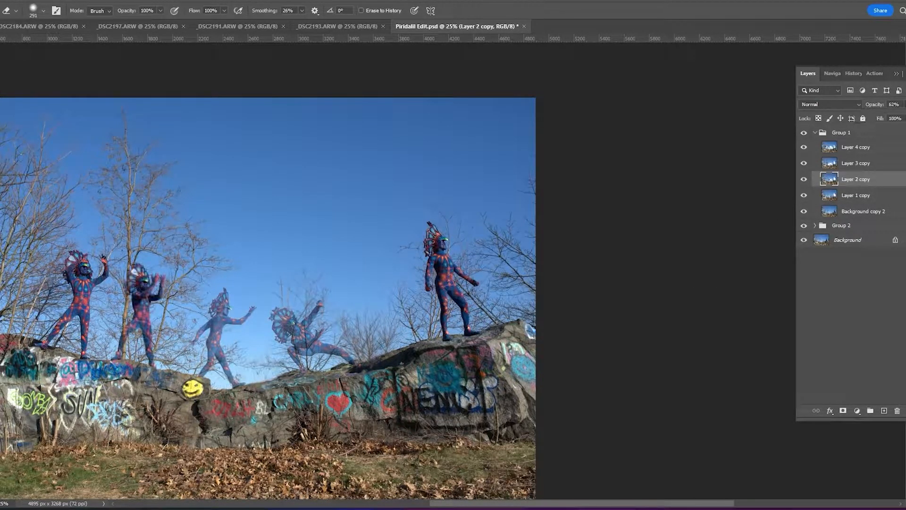